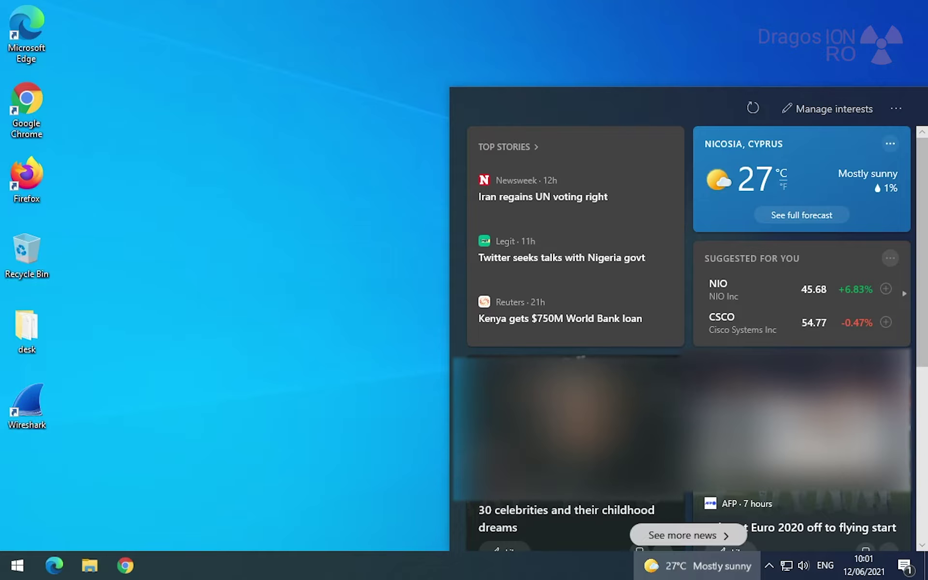
- Mark the celebrities story and the right-hand image story as 'Not interested in this story'
click(674, 367)
click(636, 446)
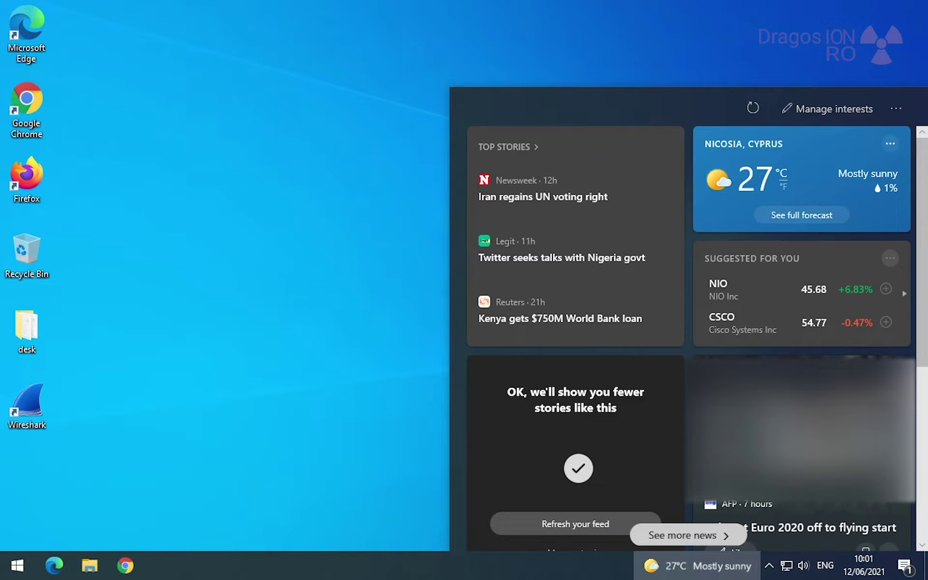
click(899, 368)
click(829, 446)
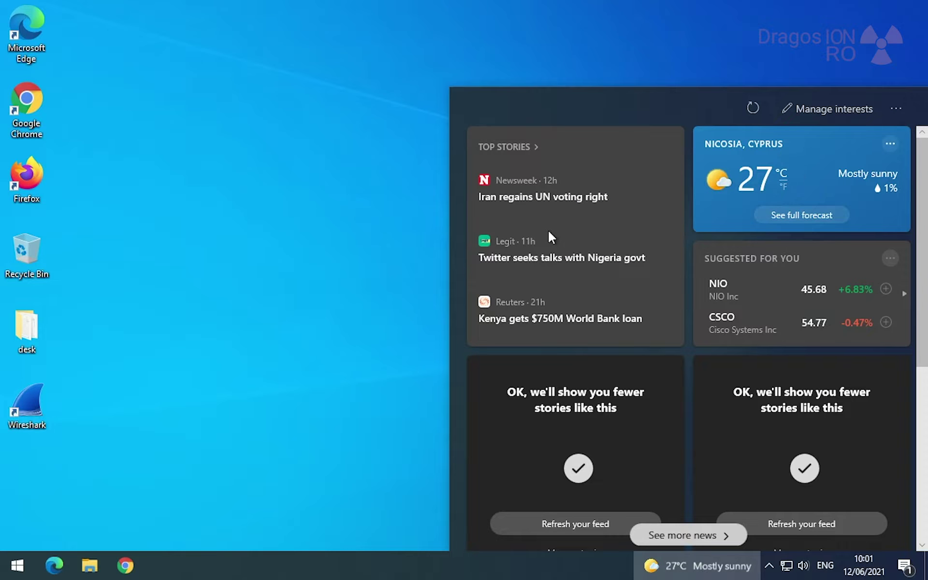
- Check the feed's settings menu, close the panel, and bring the feed back from the weather widget
click(896, 109)
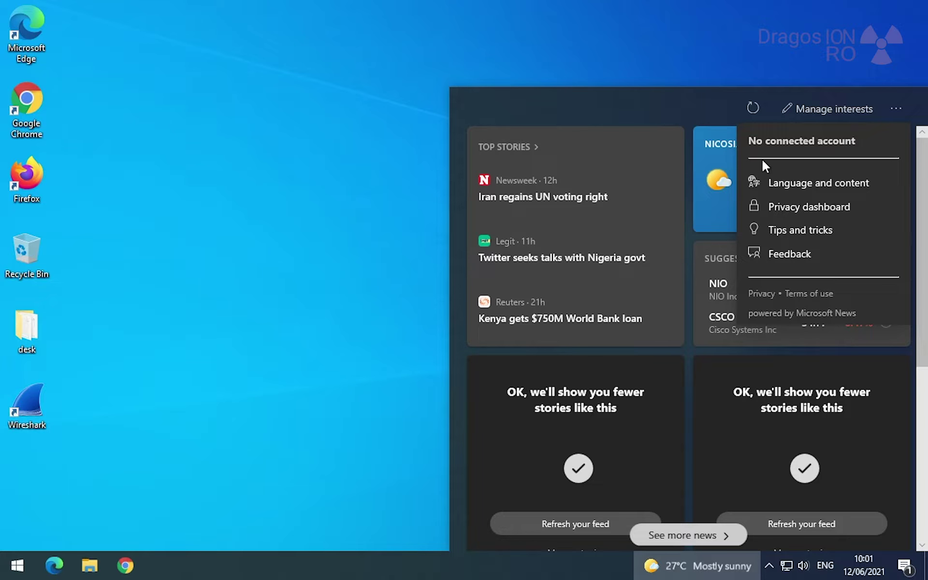
click(257, 375)
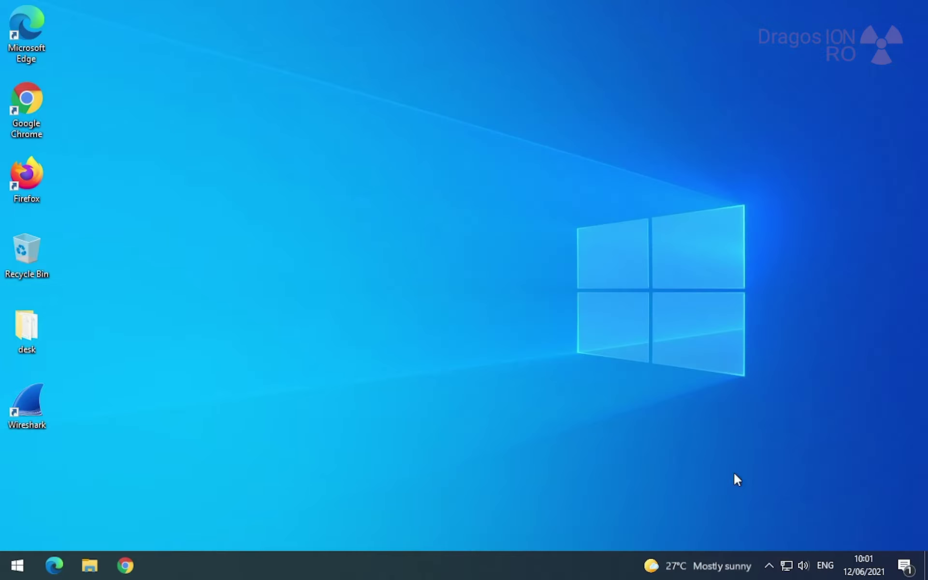
mouse_move(729, 565)
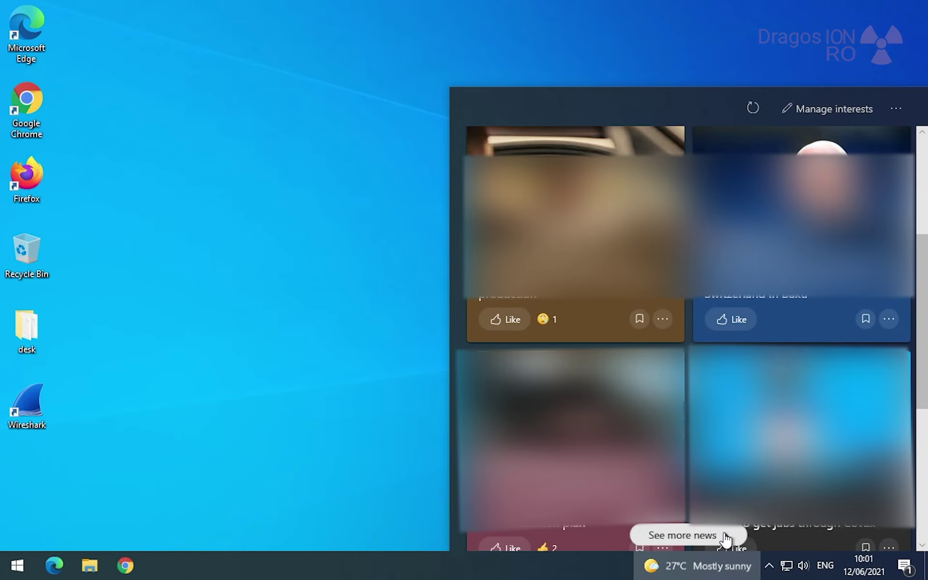
scroll(727, 538, up, 5)
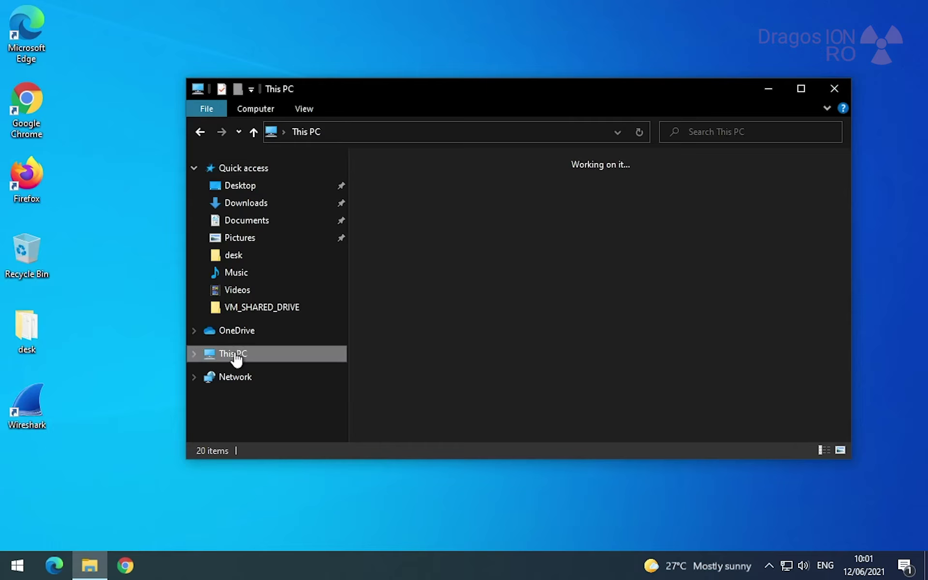
- Open This PC's Properties and confirm the edition is Windows 10 Pro, version 21H1
right_click(236, 356)
click(269, 339)
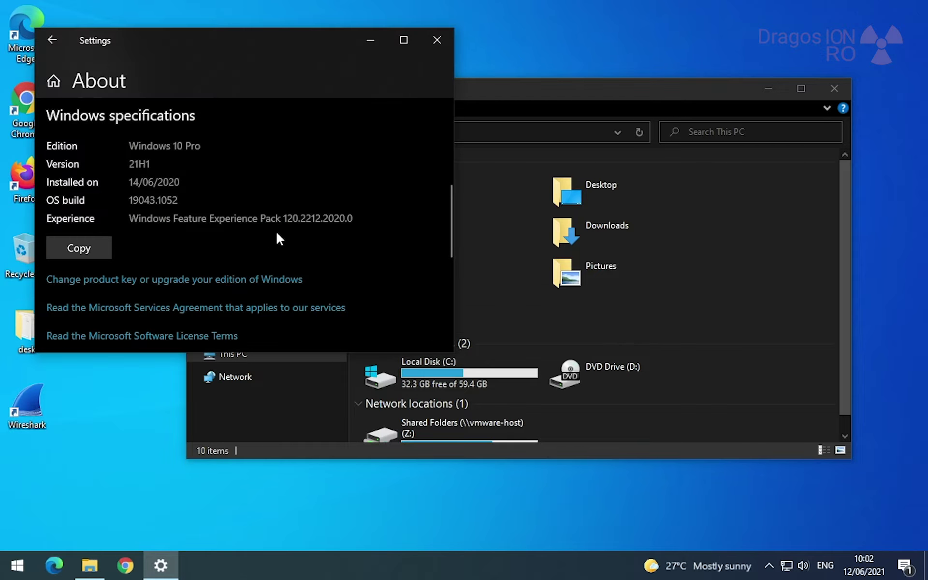
drag(129, 146, 201, 145)
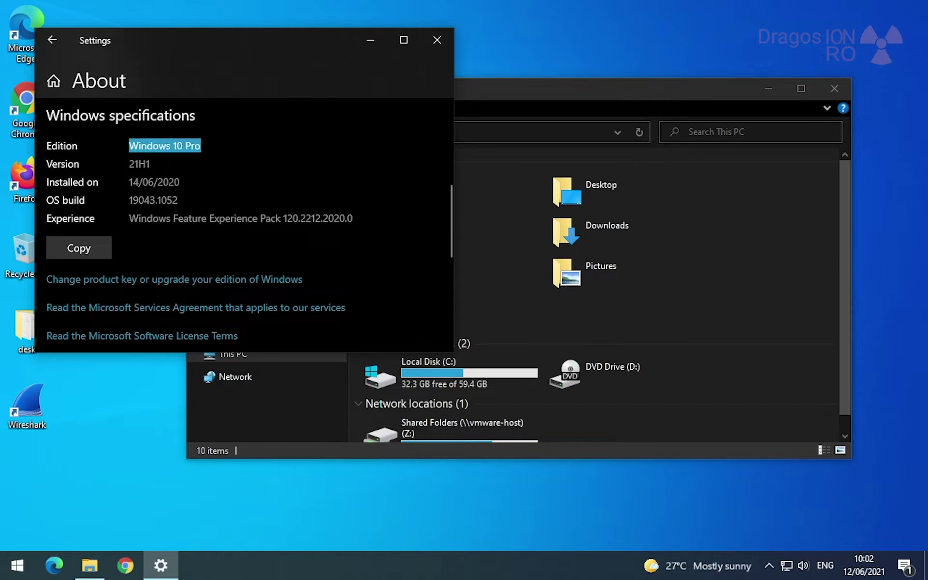
click(293, 195)
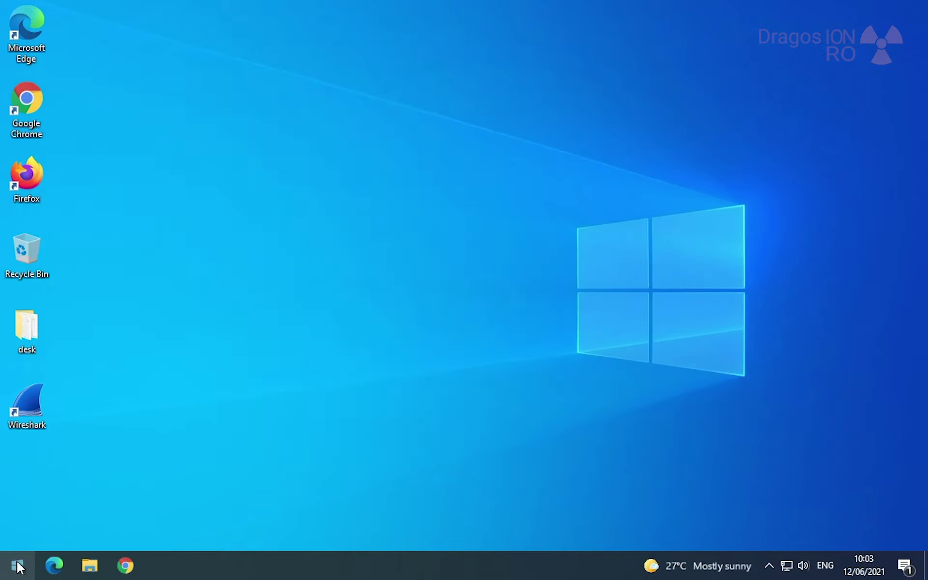
- Find Run through Start search, run mmc, and approve the User Account Control prompt
key(super)
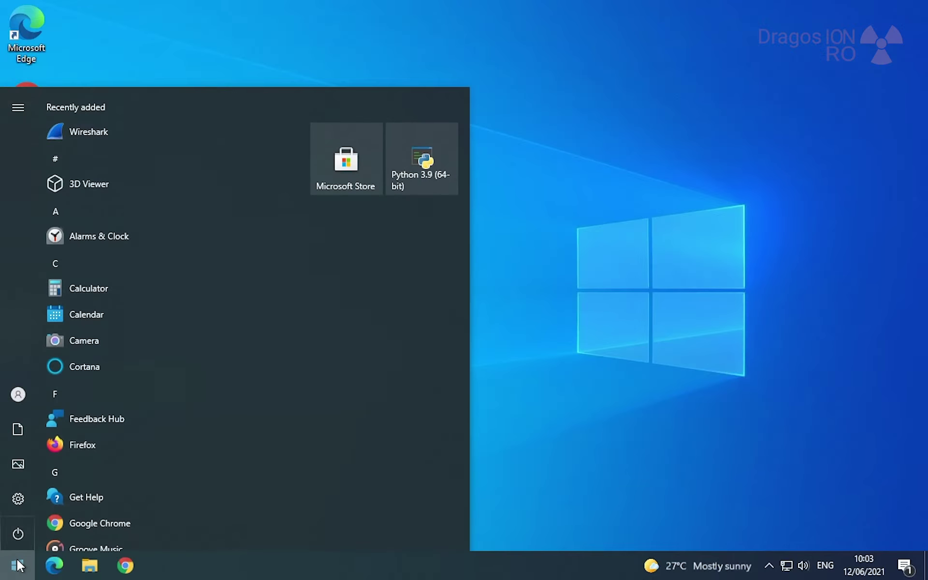
text(run)
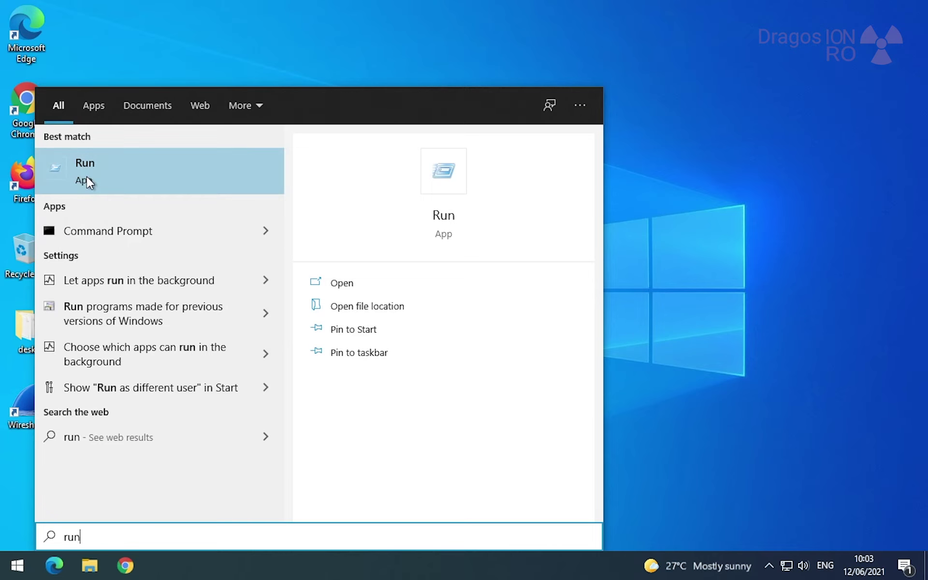
click(117, 175)
drag(137, 410, 247, 338)
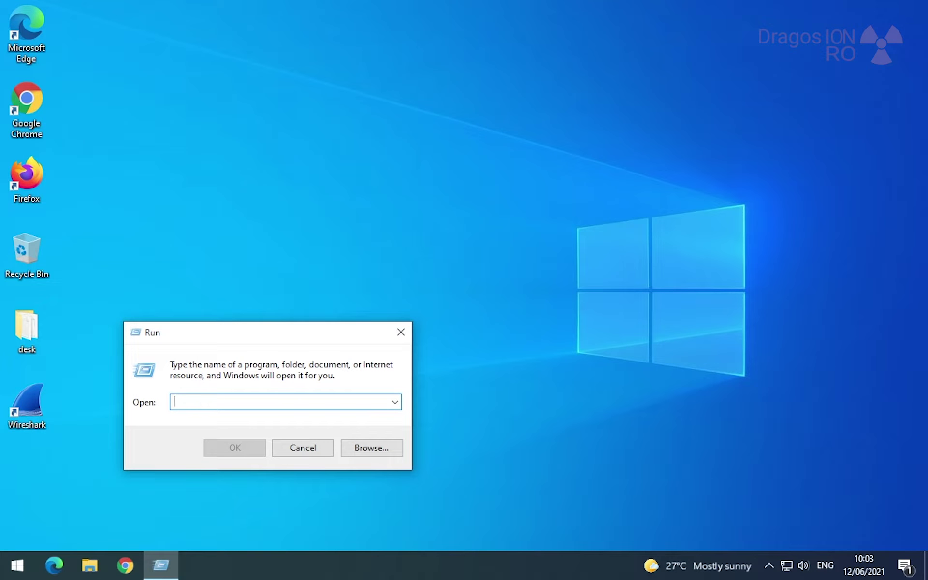
text(mmc)
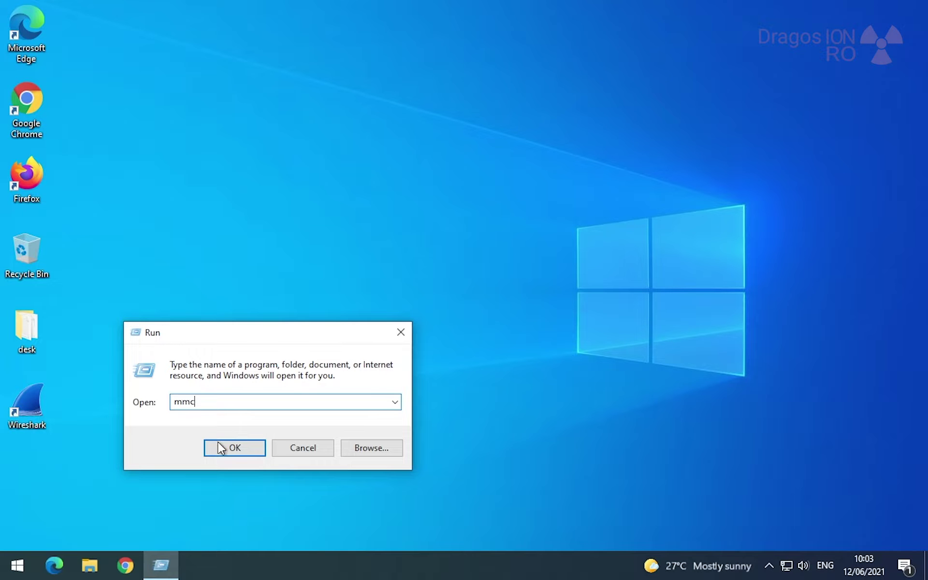
click(235, 447)
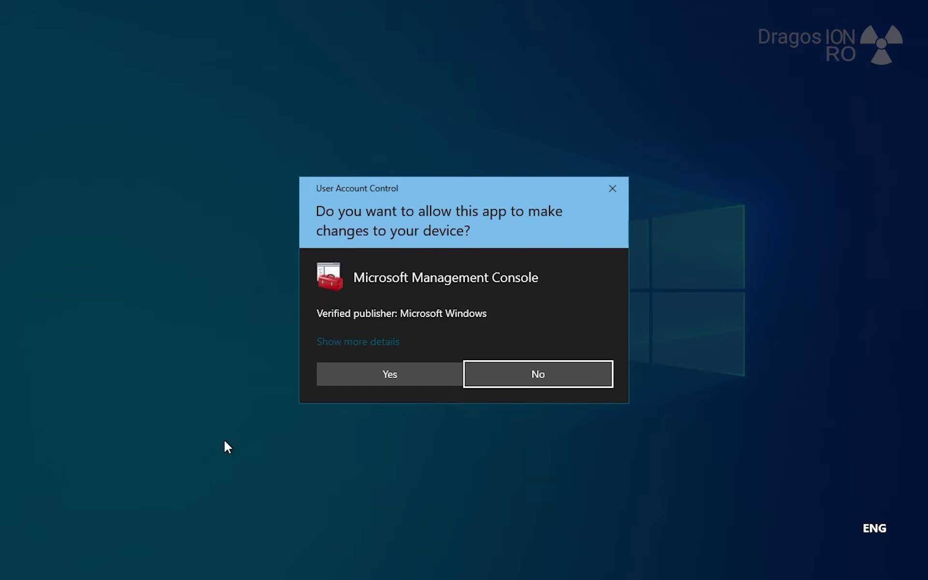
click(412, 378)
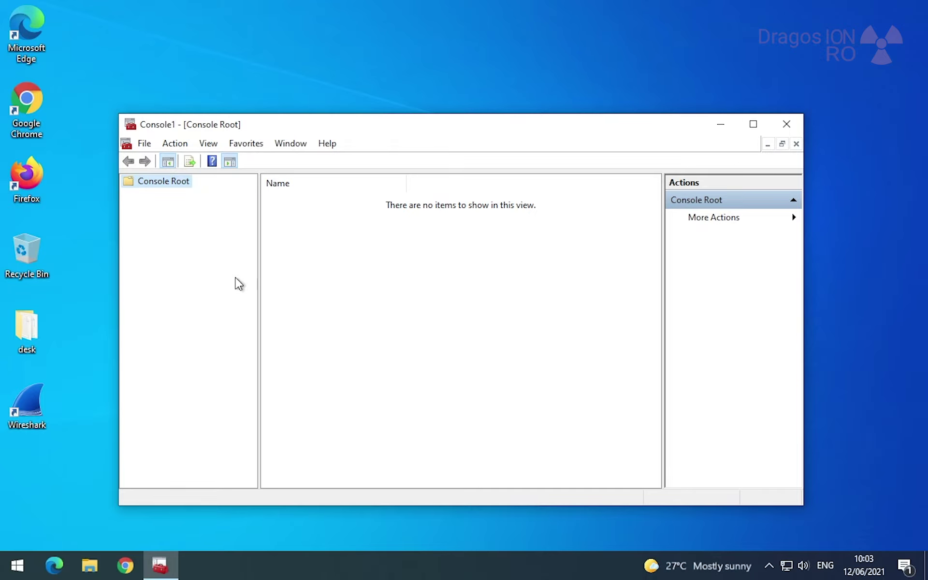
- Add the Group Policy Object Editor snap-in targeting Local Computer through File > Add/Remove Snap-in
click(146, 144)
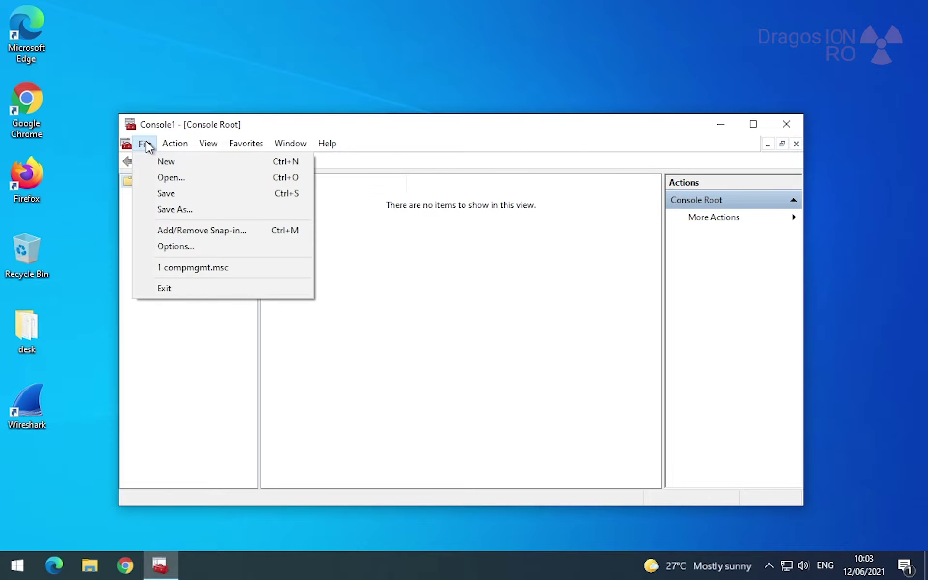
click(187, 232)
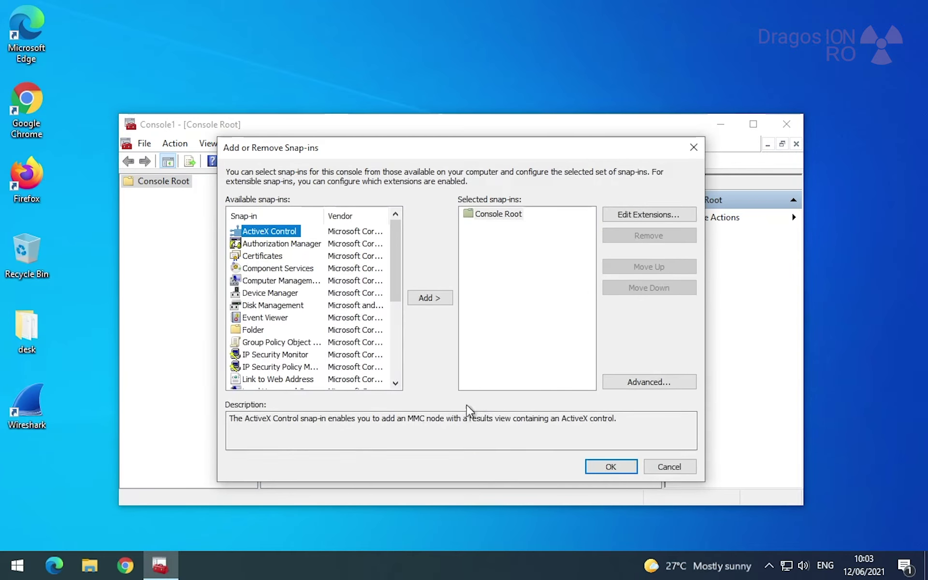
scroll(296, 326, down, 3)
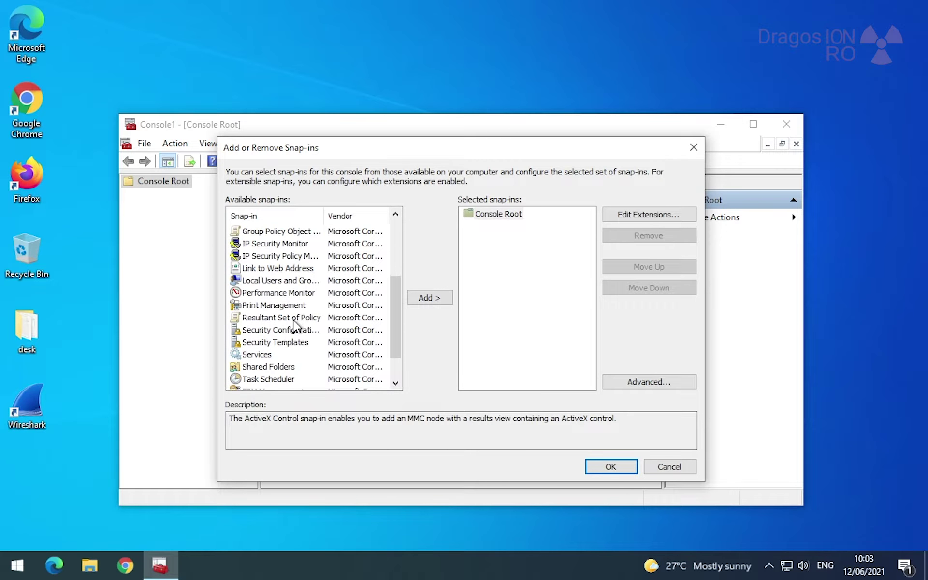
click(272, 233)
scroll(302, 341, up, 3)
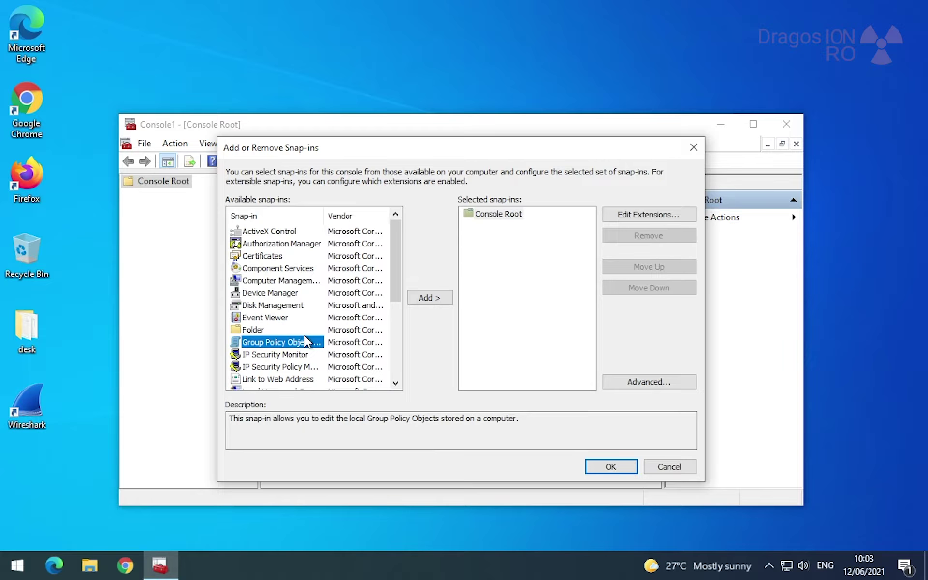
drag(320, 216, 358, 218)
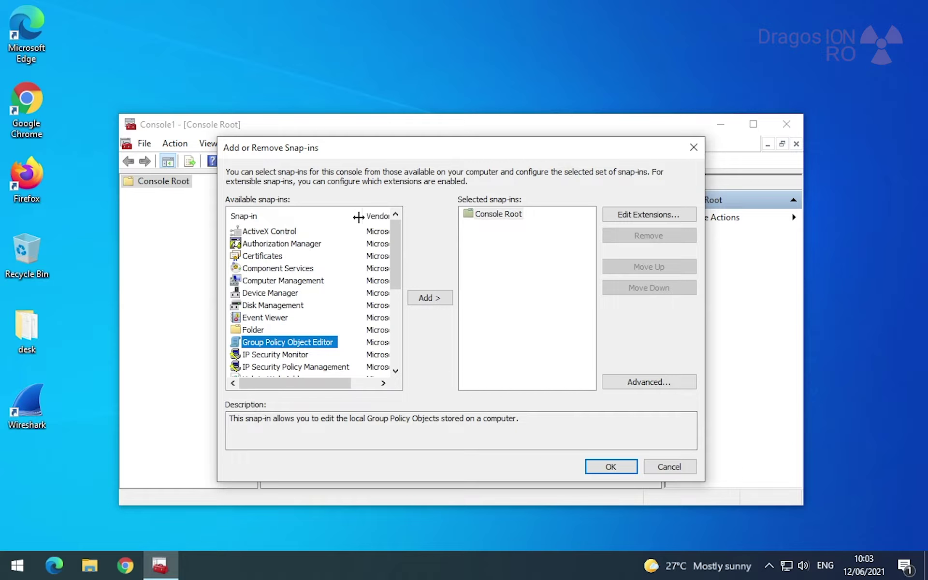
click(439, 299)
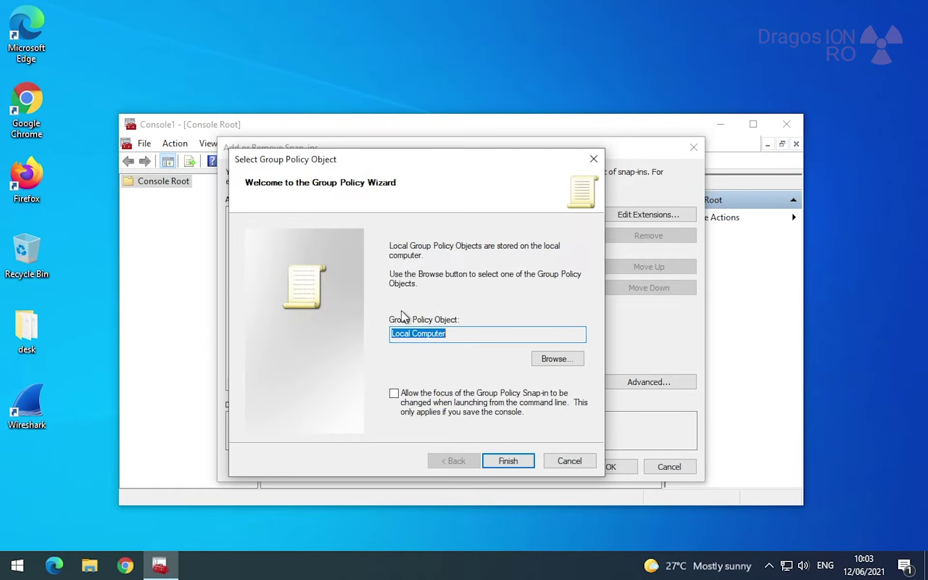
click(505, 460)
click(528, 226)
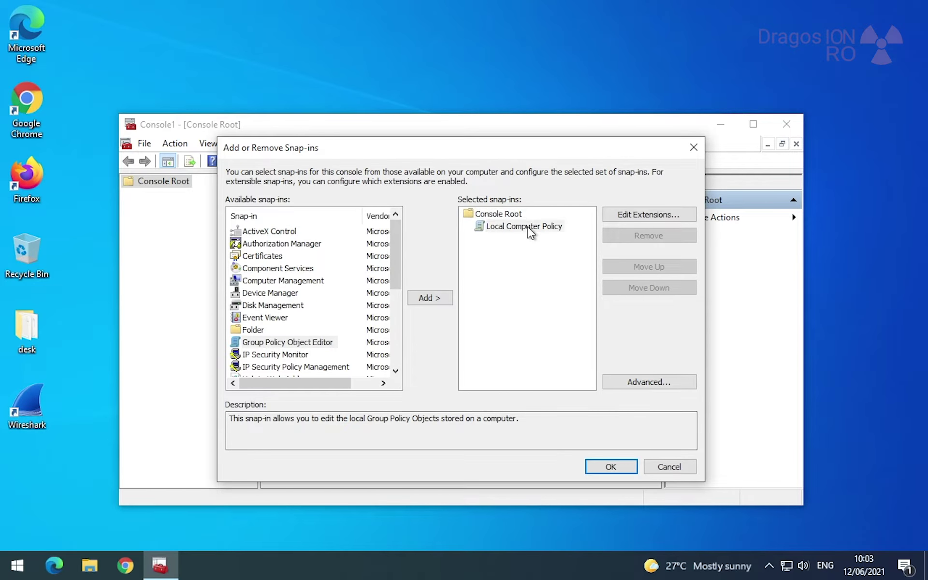
click(610, 466)
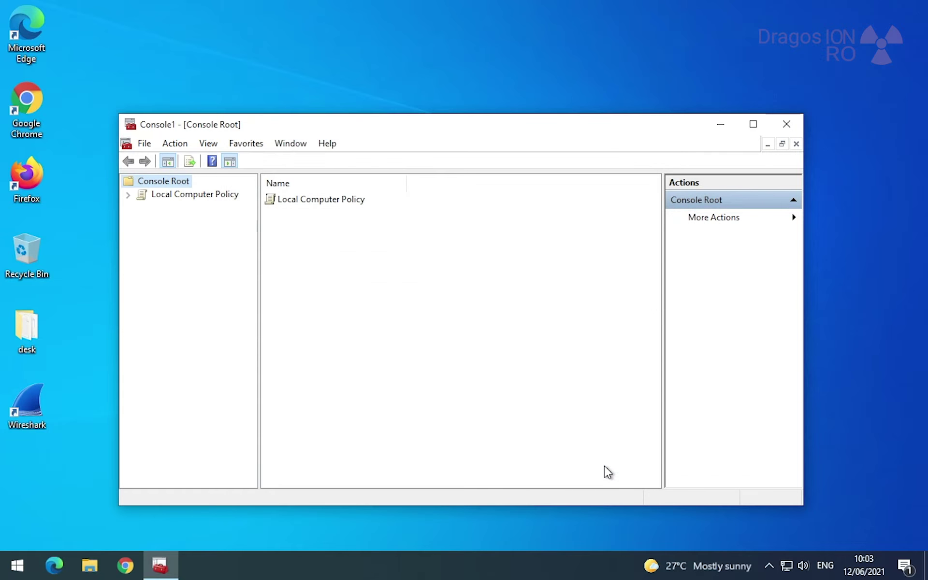
- Expand Local Computer Policy, enlarge the console window, and widen the tree pane
double_click(180, 194)
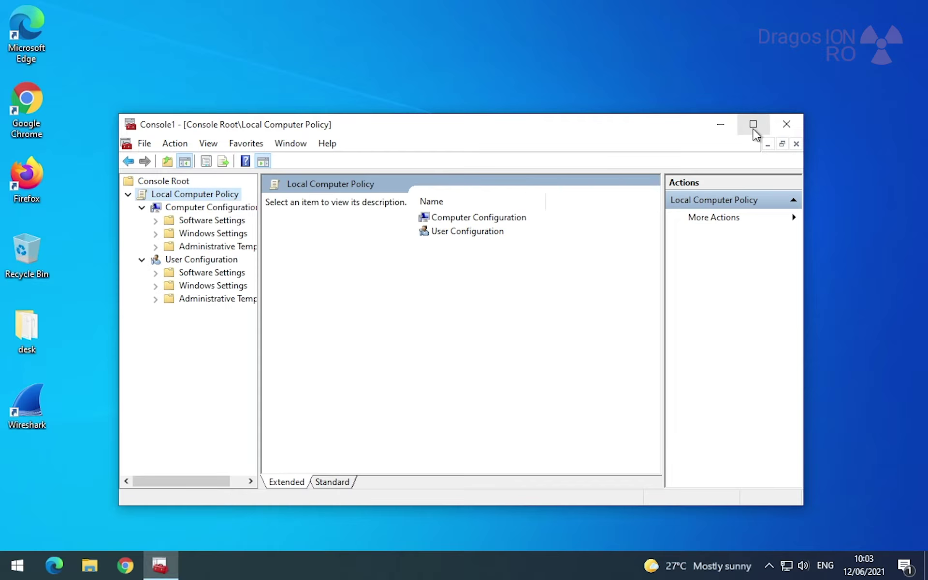
drag(655, 125, 606, 46)
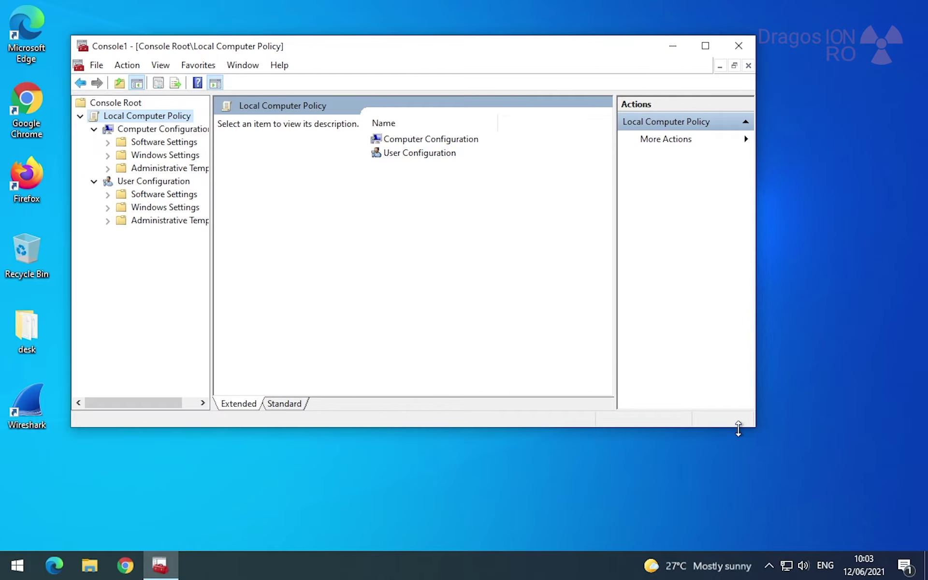
drag(754, 427, 852, 499)
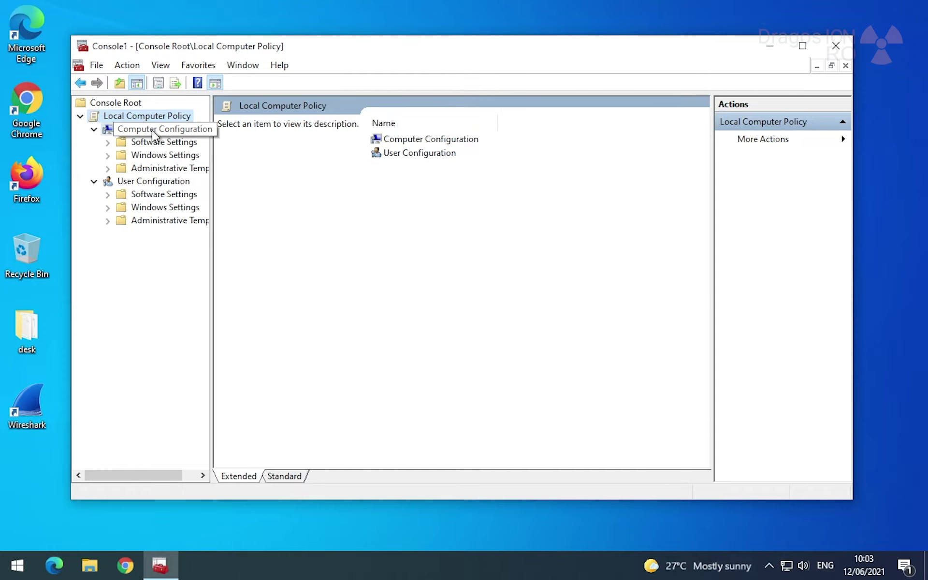
click(154, 134)
drag(211, 156, 346, 164)
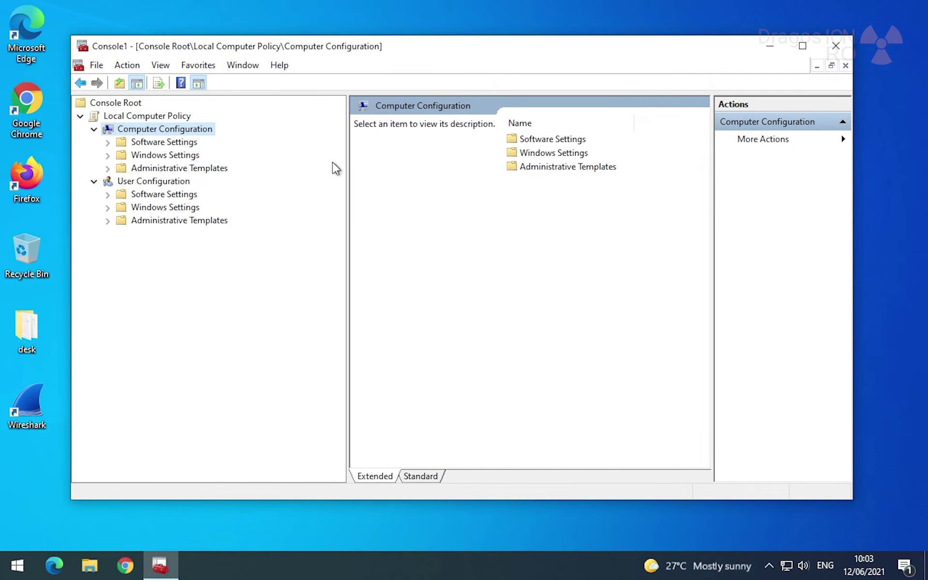
- Go to Administrative Templates > Windows Components > News and interests and select its taskbar setting
click(156, 169)
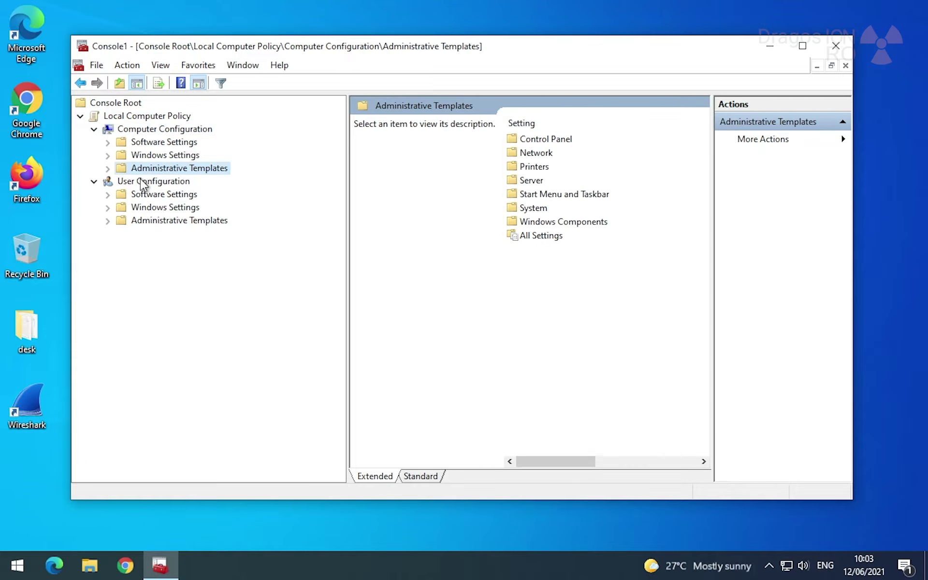
click(108, 168)
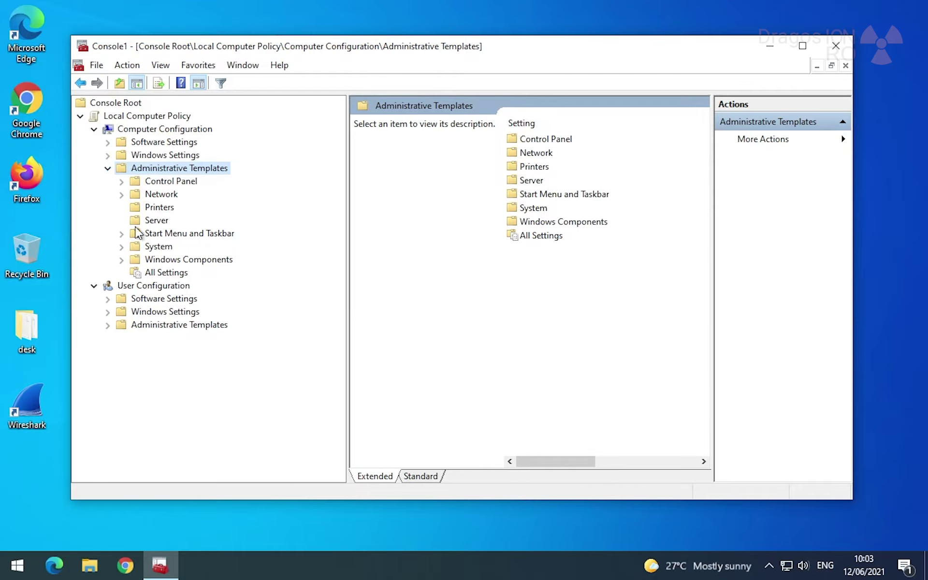
click(166, 262)
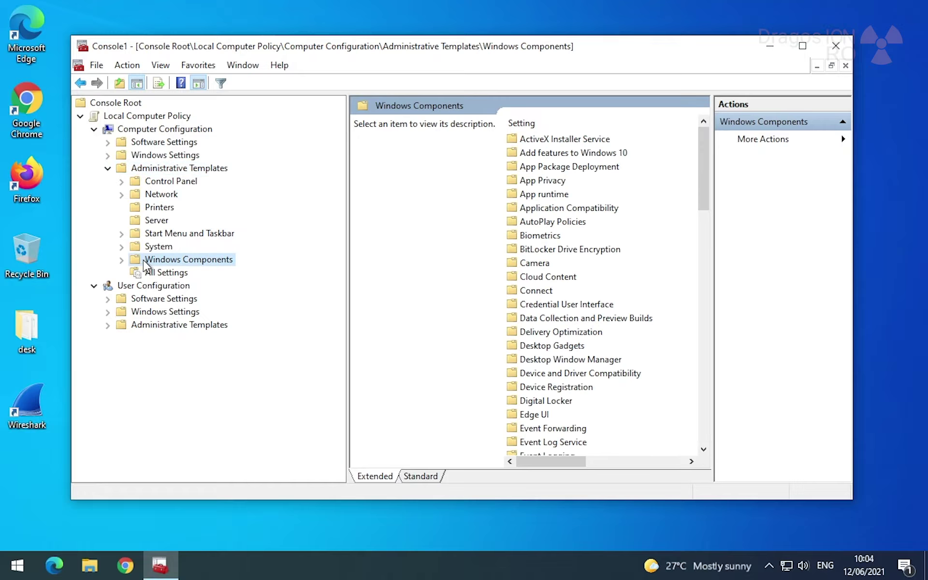
click(121, 259)
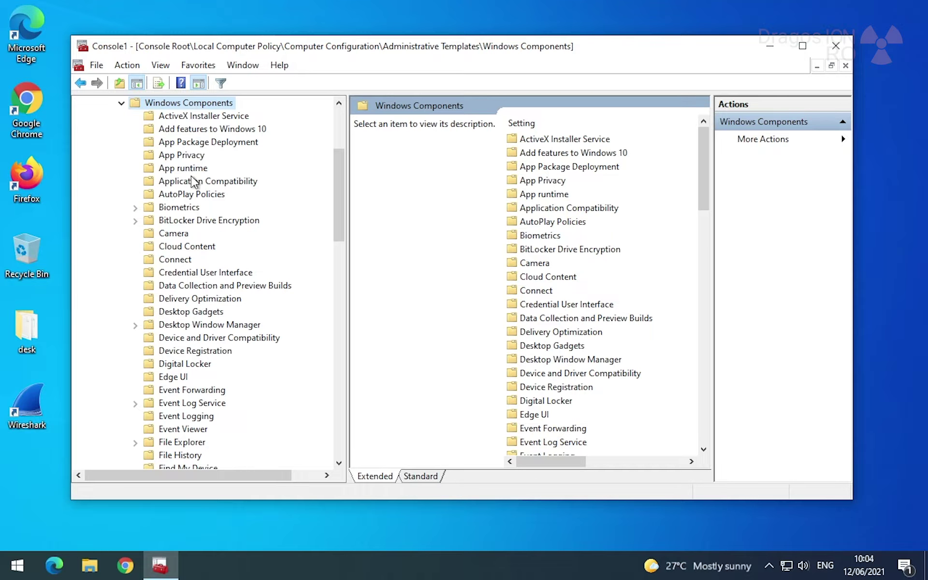
scroll(198, 186, down, 4)
scroll(218, 360, down, 4)
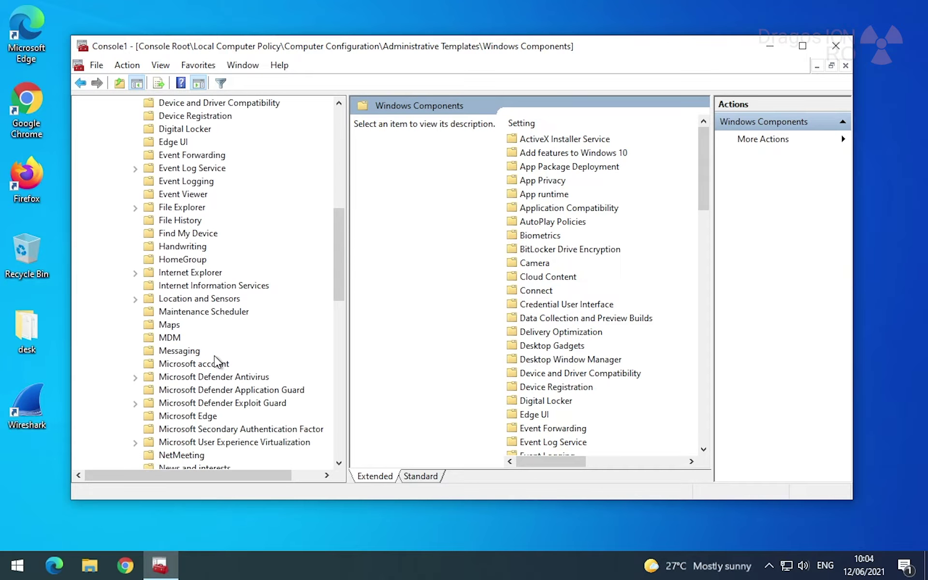
click(203, 389)
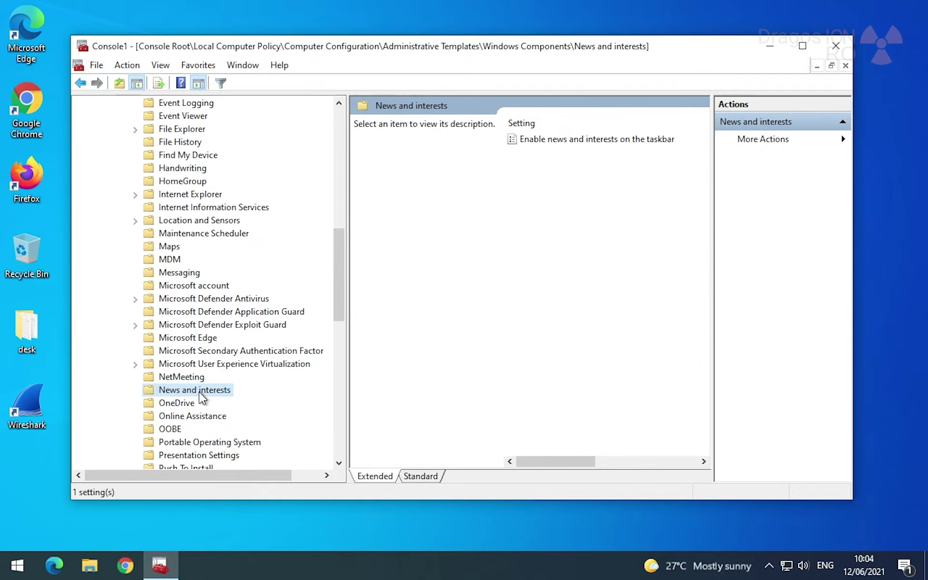
click(568, 147)
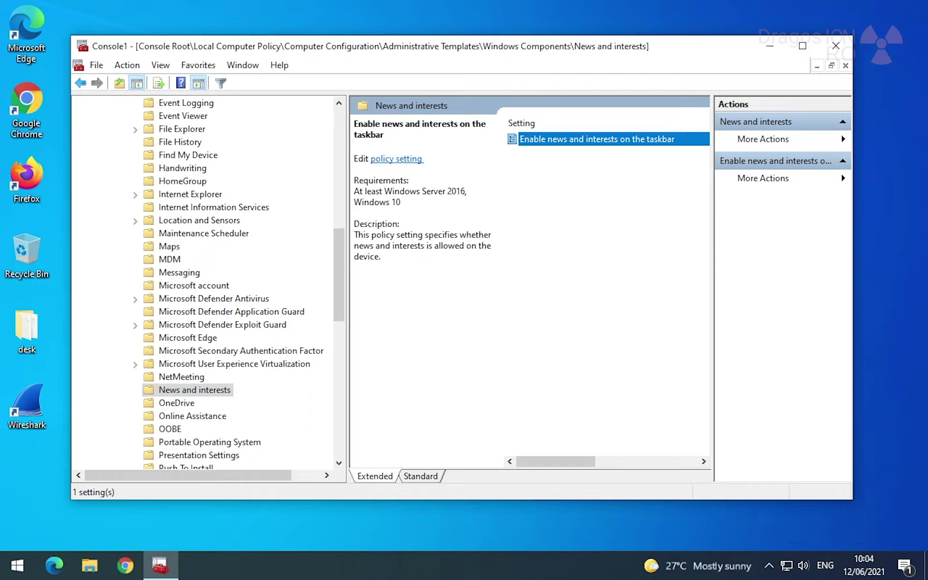
key(Return)
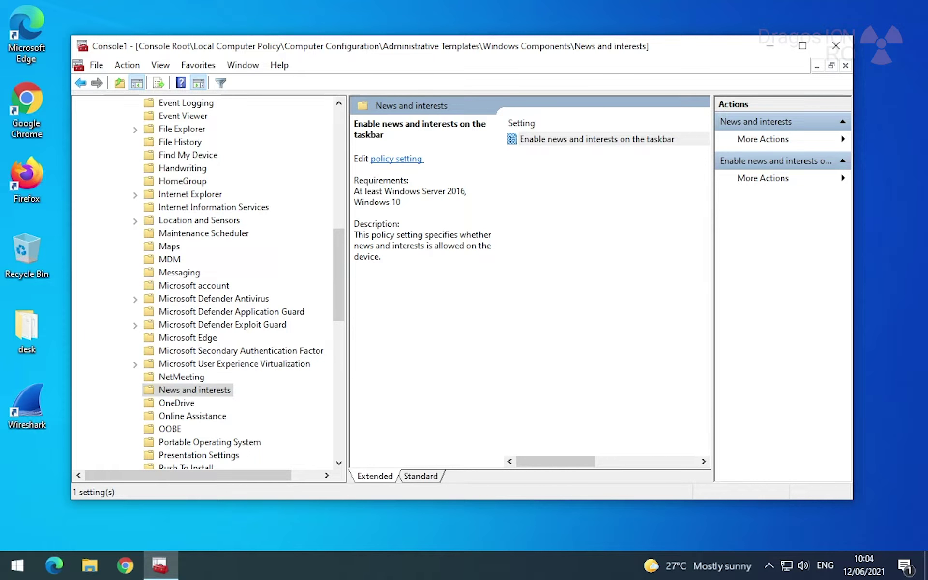
- Open the Enable news and interests on the taskbar policy, switch between its state options, and apply with OK
double_click(558, 139)
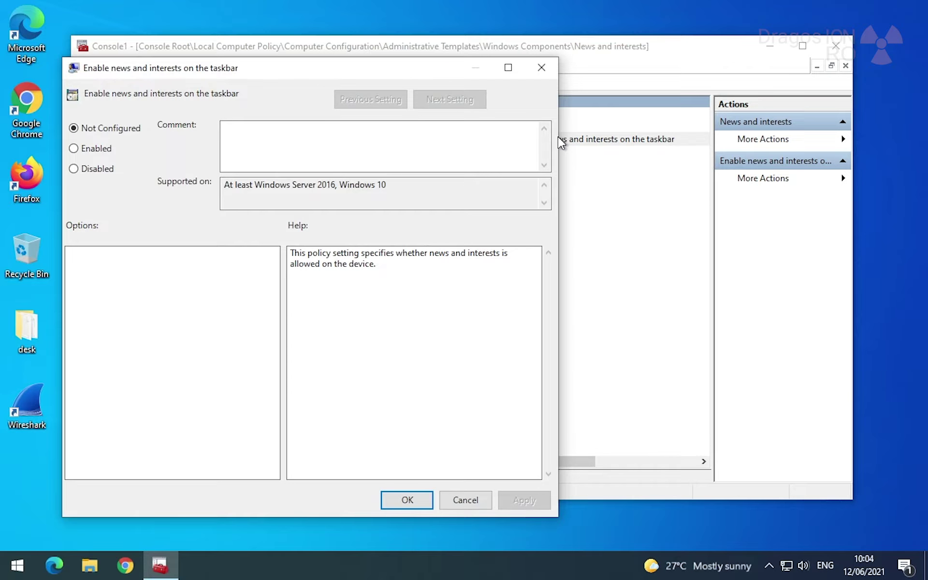
click(74, 169)
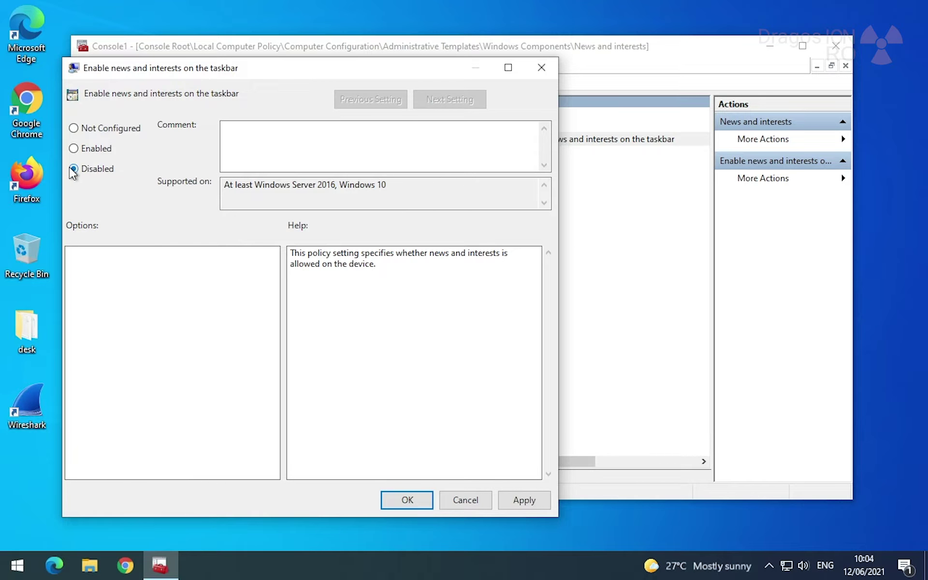
click(74, 148)
click(76, 150)
click(73, 148)
click(75, 129)
click(405, 501)
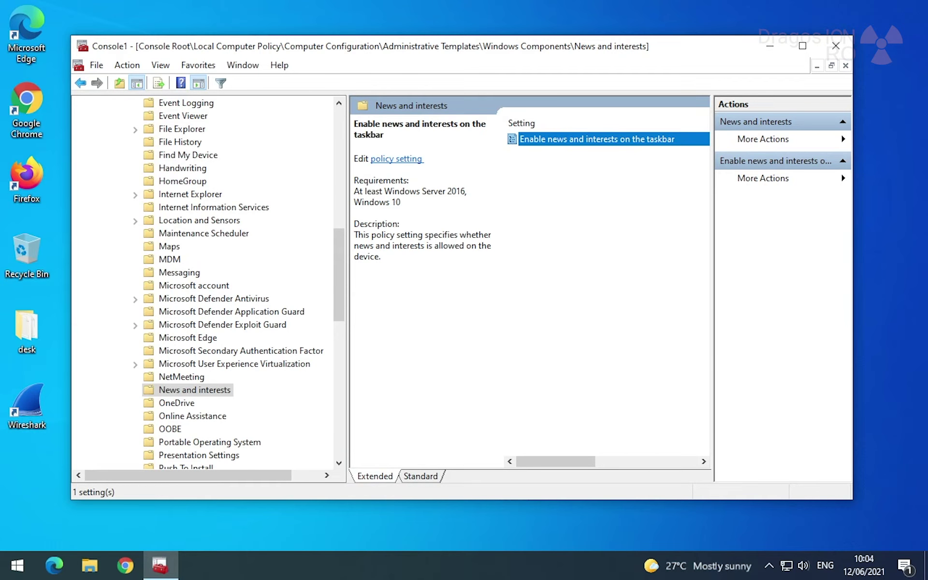
- Close the console without saving its settings and restart the PC from Start > Power
click(834, 46)
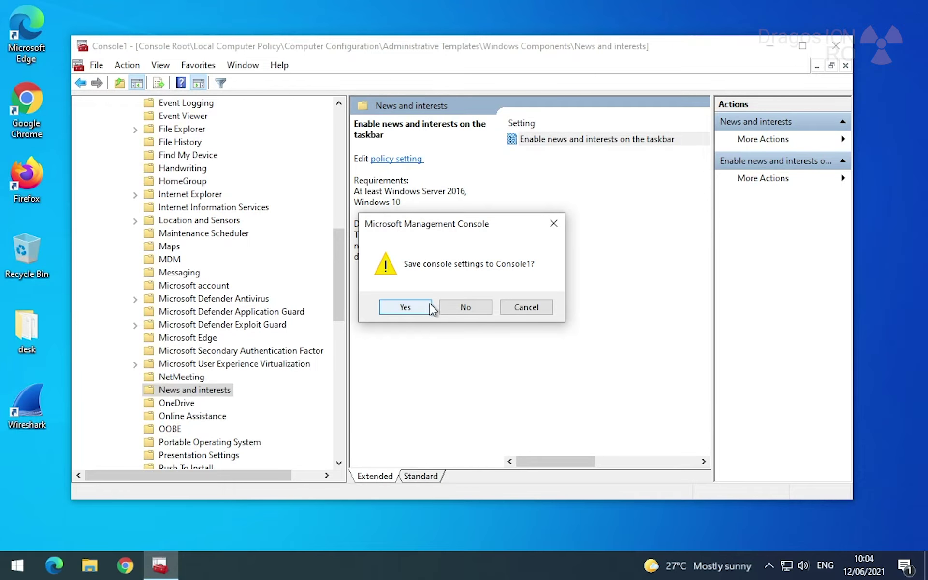
click(480, 308)
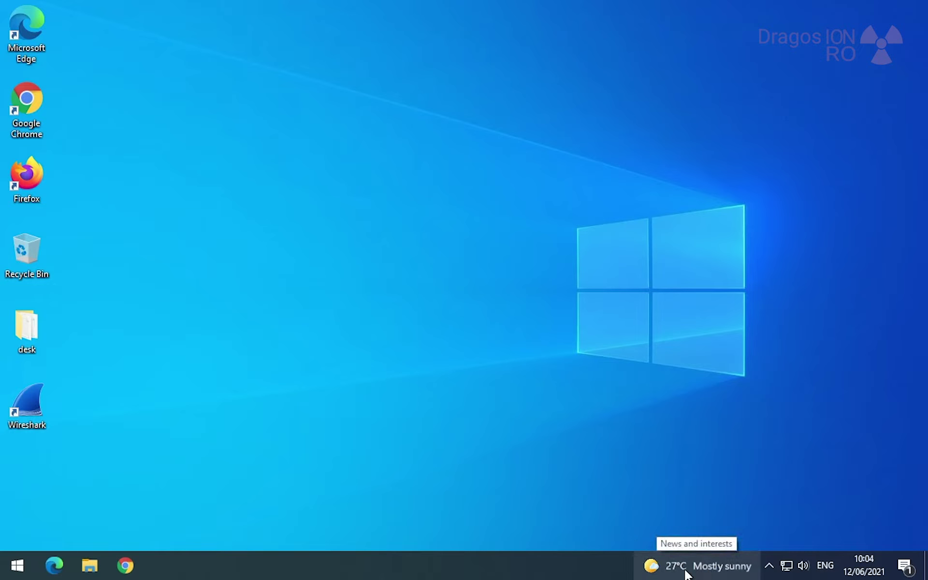
click(25, 561)
click(19, 533)
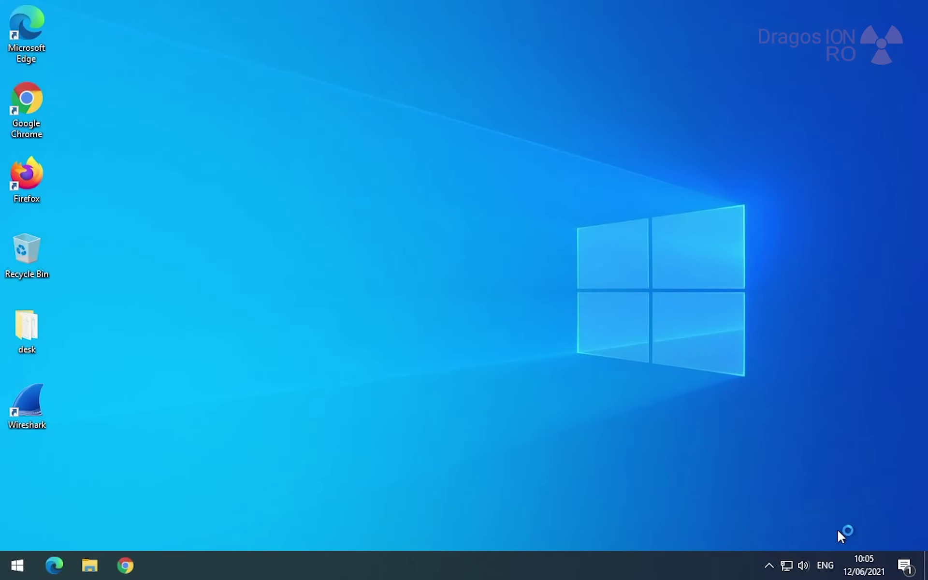
- Toggle the hidden tray icons overflow on the restarted desktop
click(770, 567)
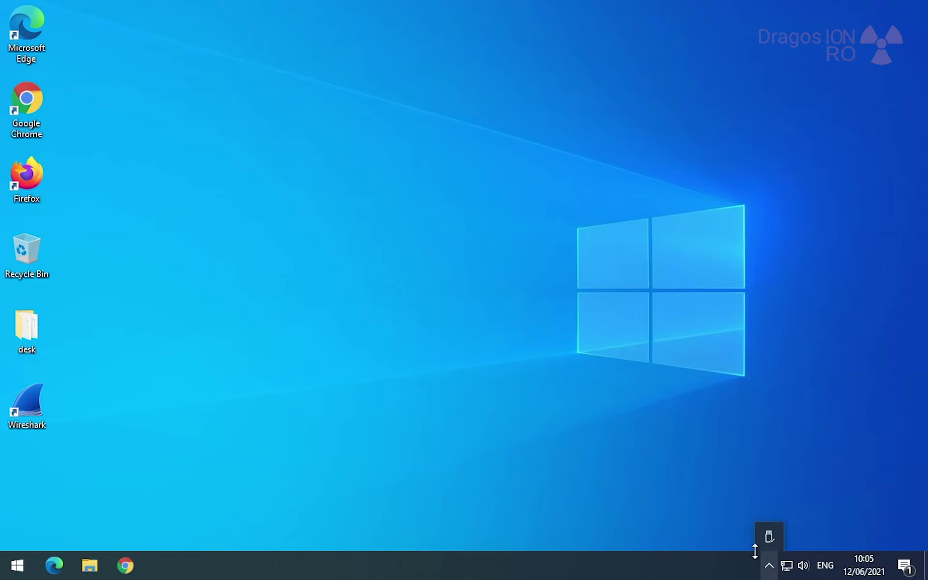
click(727, 530)
click(769, 567)
click(696, 520)
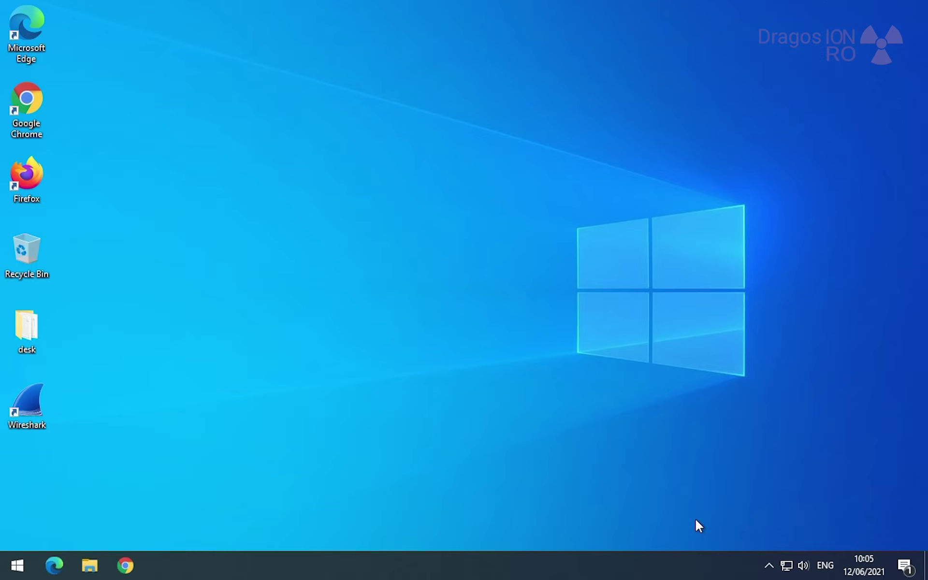
click(770, 566)
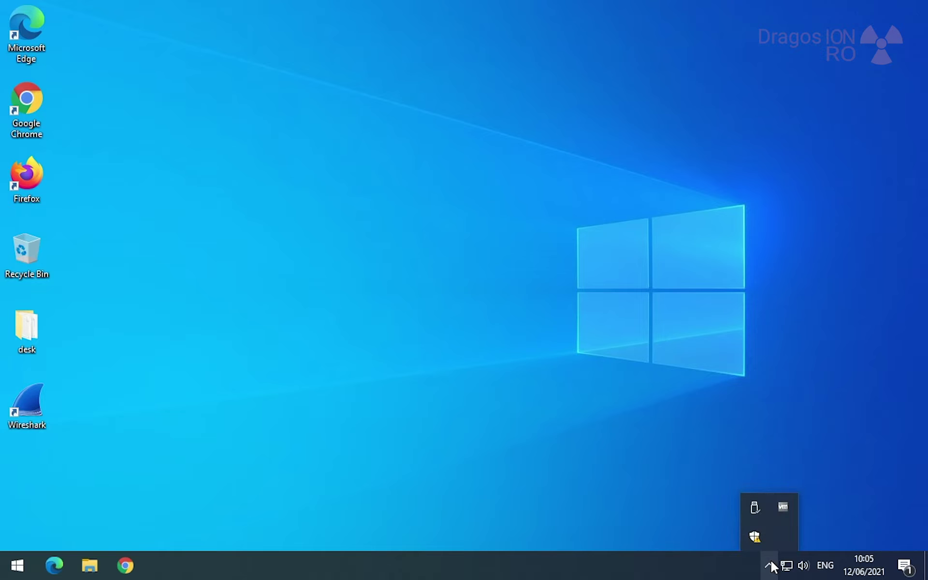
- Launch Task Manager from the taskbar, show its Performance view, and move it to the right edge
right_click(570, 574)
click(622, 499)
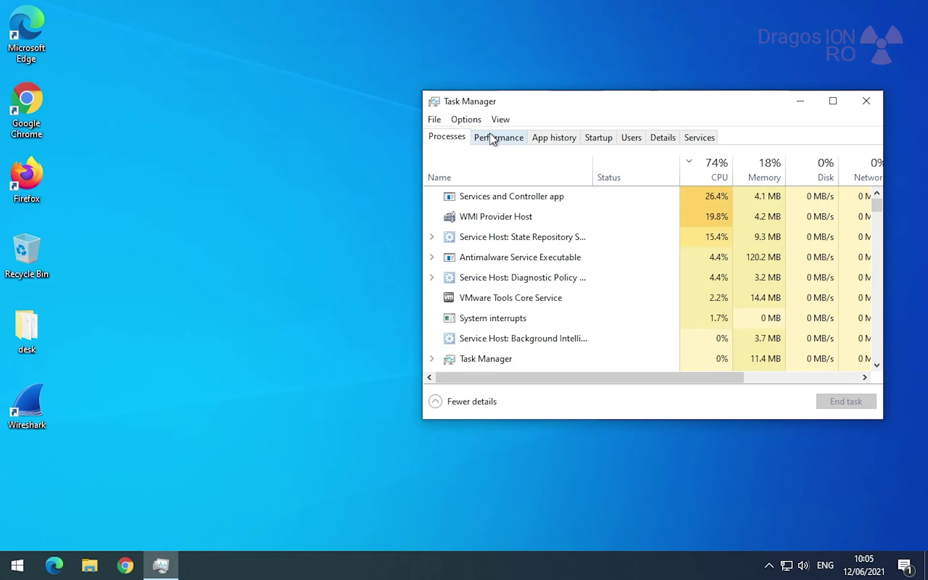
click(492, 138)
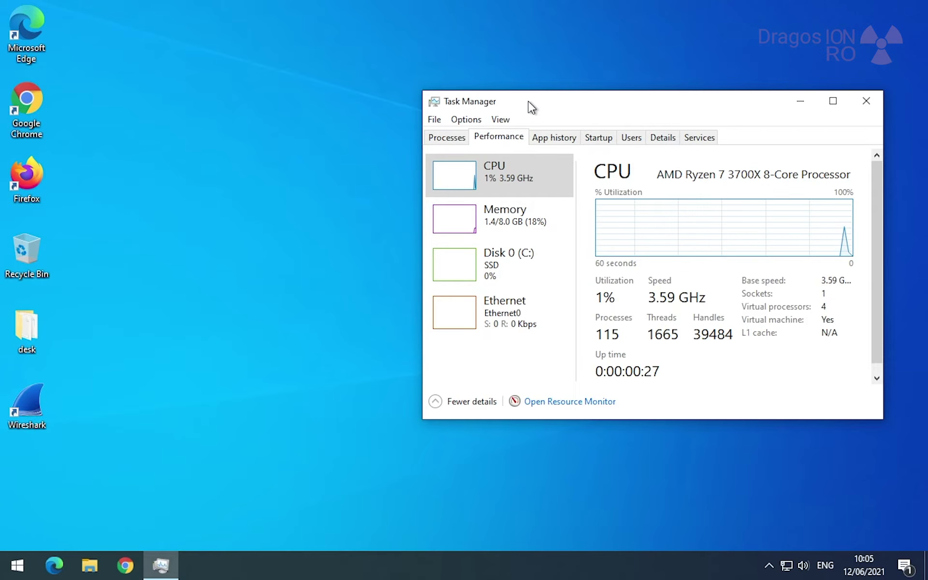
drag(531, 107, 859, 145)
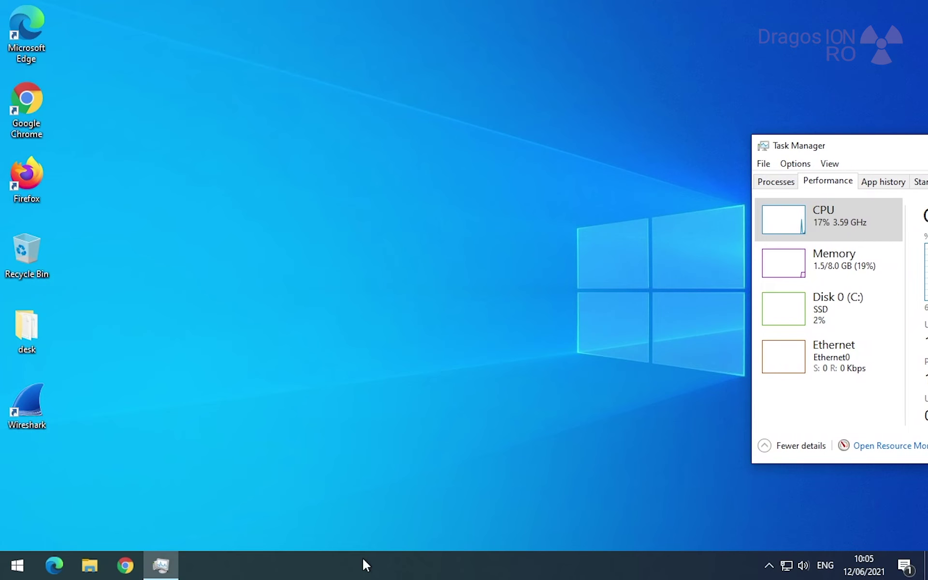
- Look through the taskbar context menu for news settings, then show the hidden tray icons
right_click(339, 573)
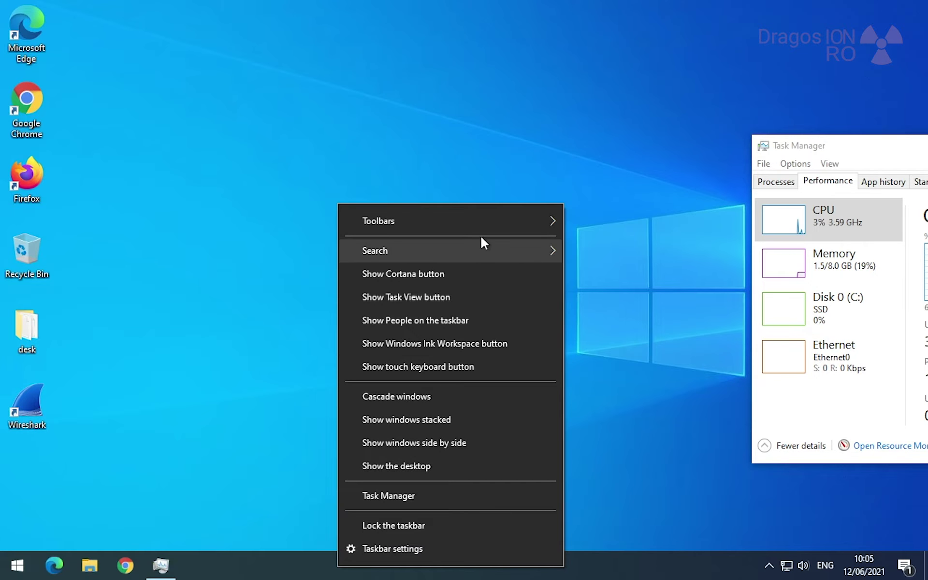
mouse_move(494, 227)
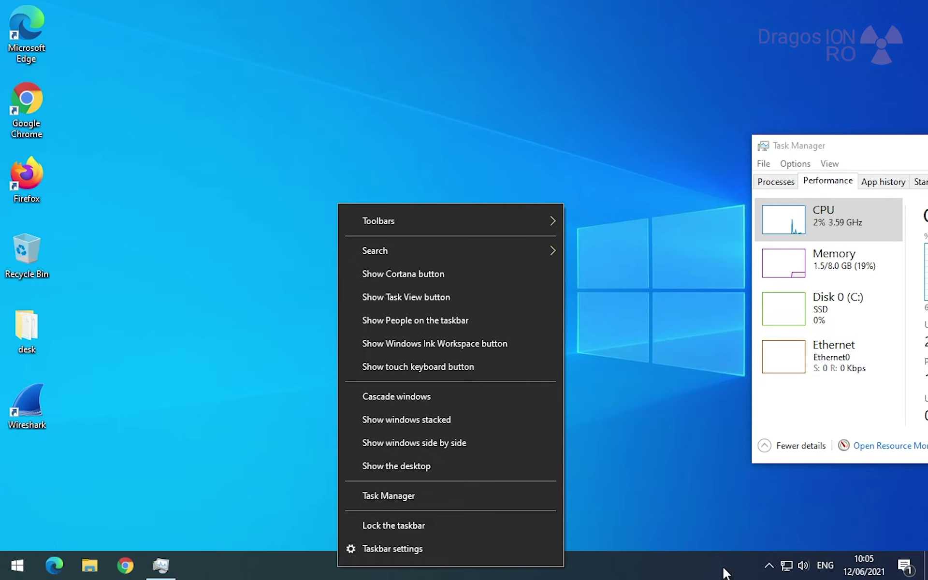
click(757, 567)
click(769, 566)
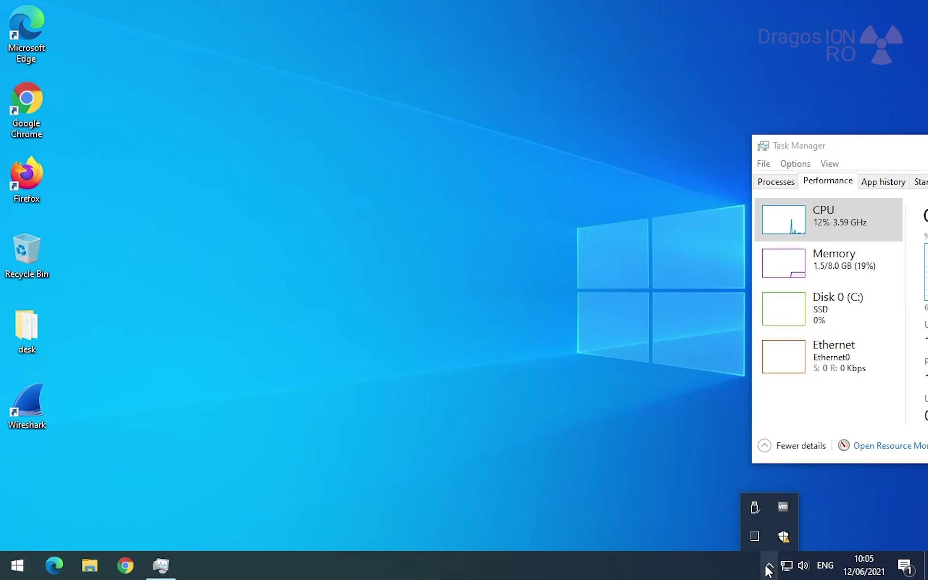
- Relaunch Management Console from the Run dialog and approve the User Account Control prompt
click(725, 573)
click(16, 570)
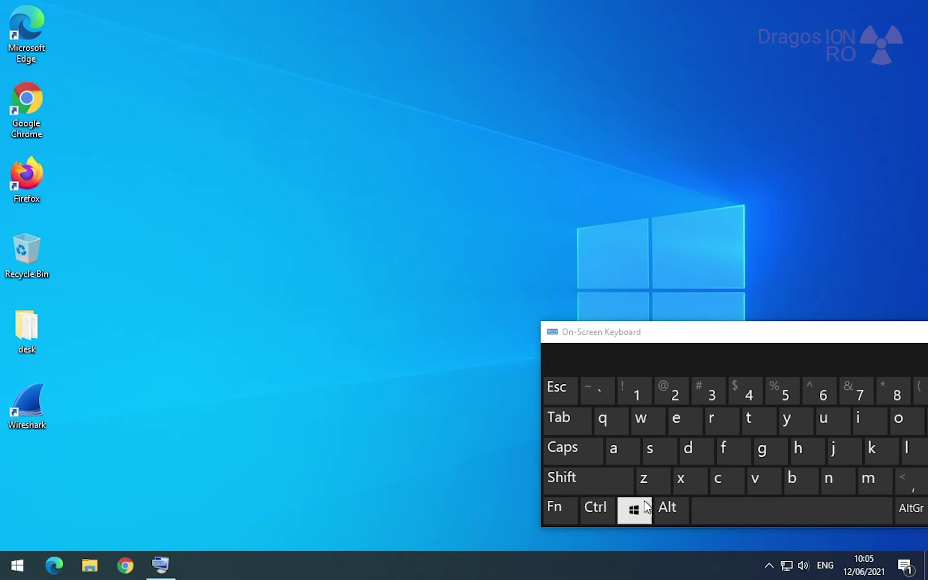
click(634, 509)
click(716, 426)
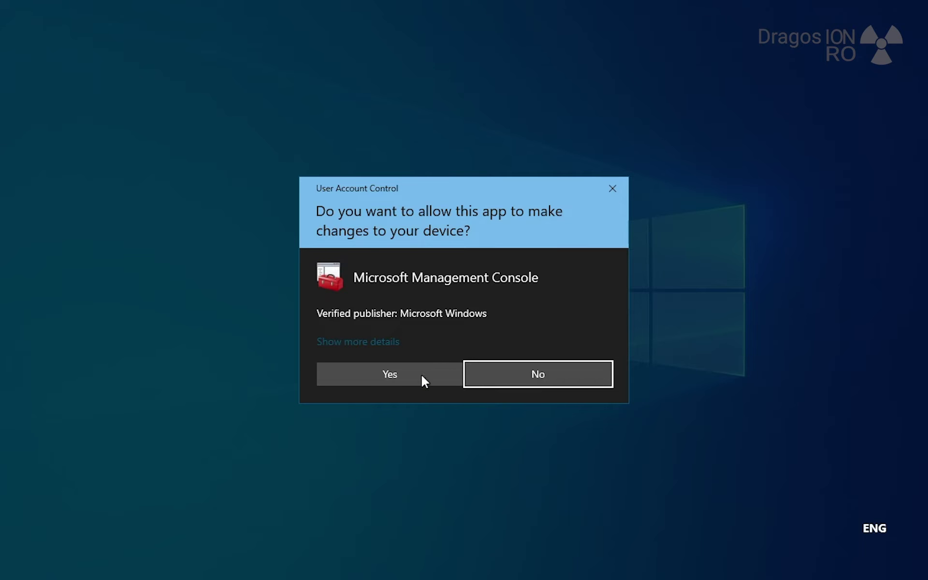
click(421, 375)
- Add the Group Policy Object Editor snap-in for Local Computer Policy again
click(145, 143)
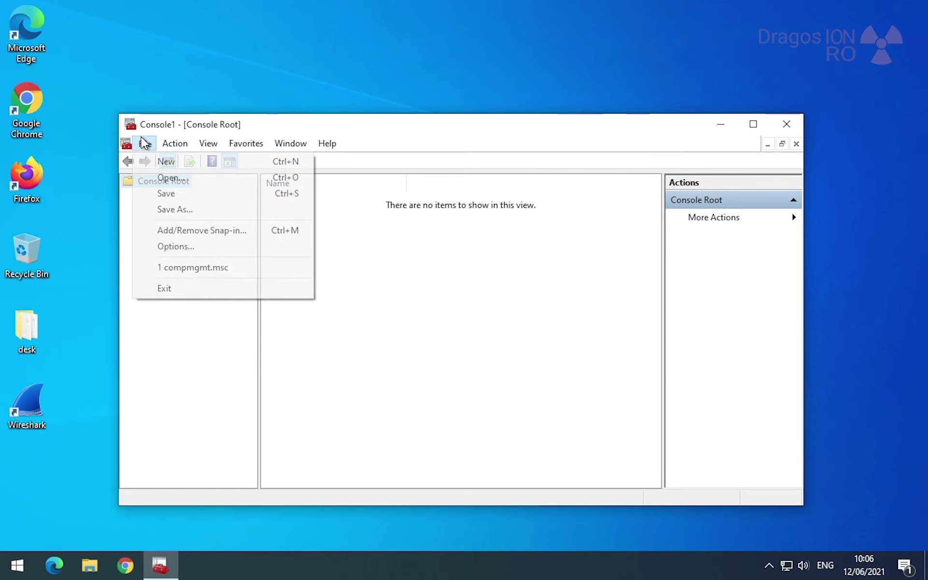
click(173, 230)
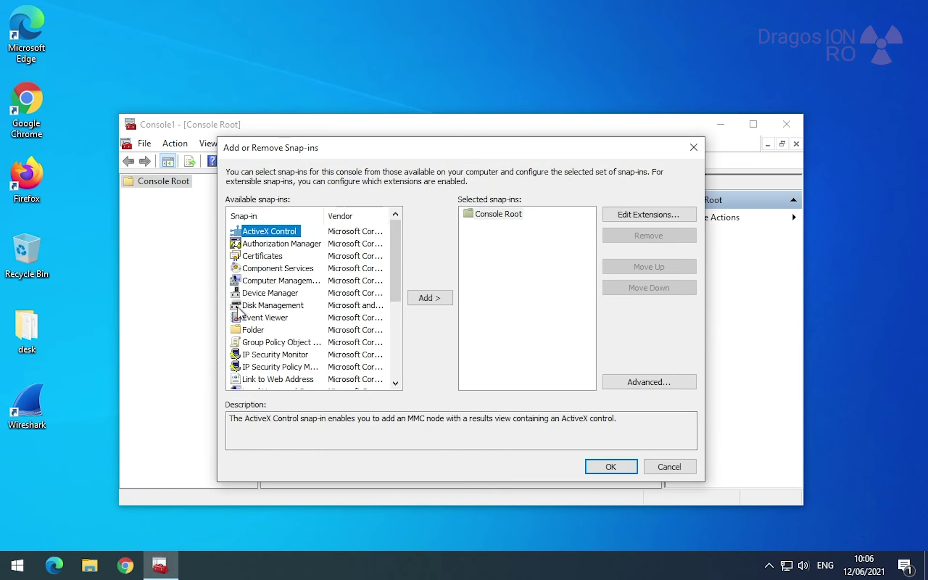
click(285, 344)
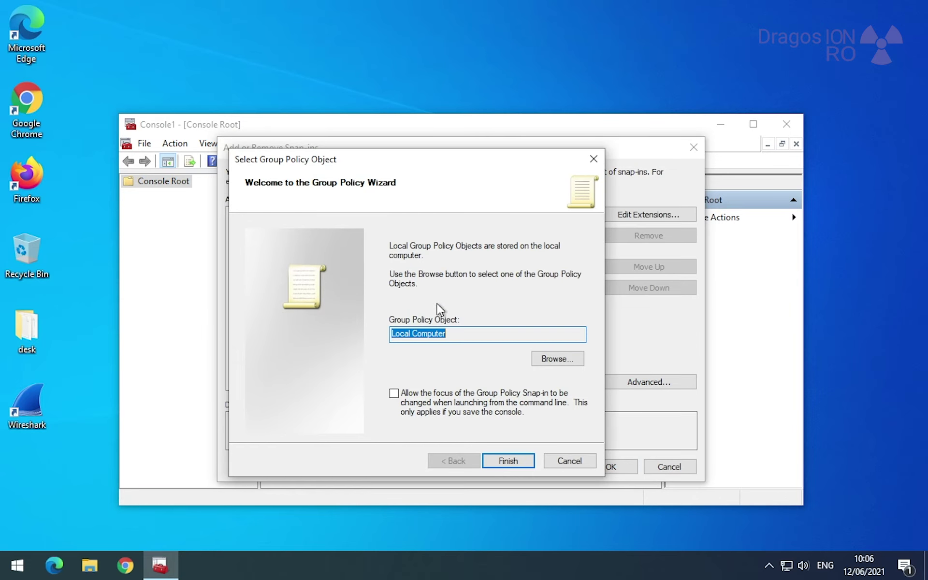
click(510, 463)
click(611, 467)
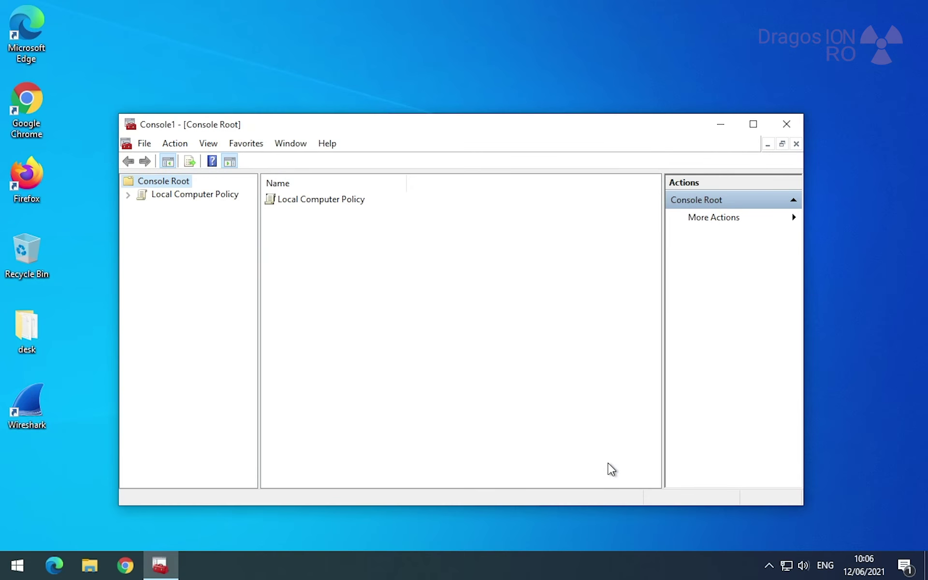
- Expand Computer Configuration > Administrative Templates > Windows Components and open the News and interests folder
click(130, 194)
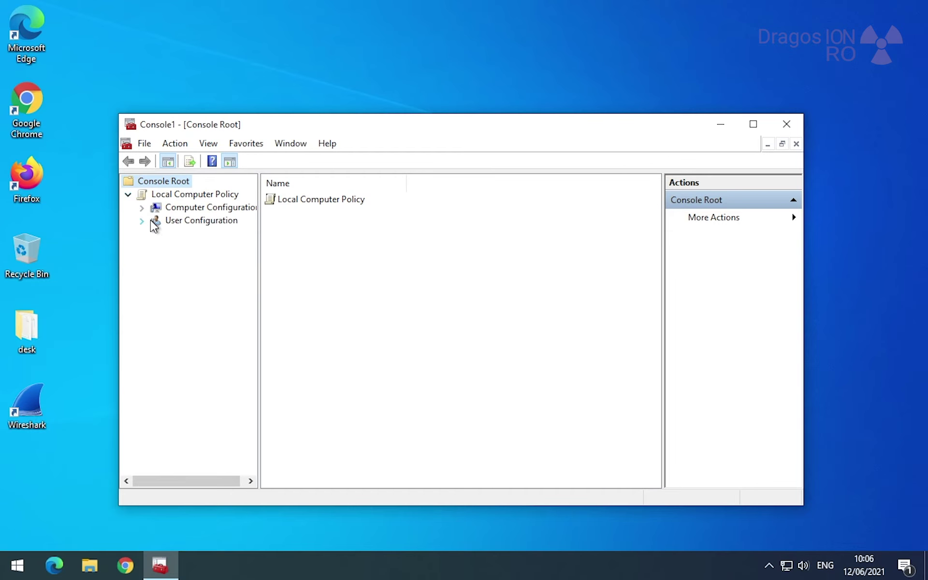
click(141, 208)
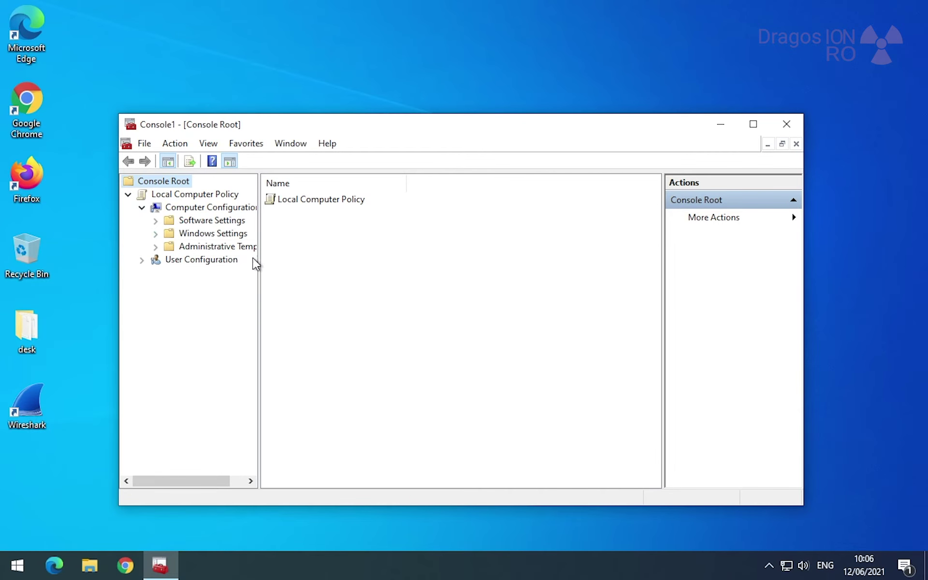
drag(259, 264, 396, 280)
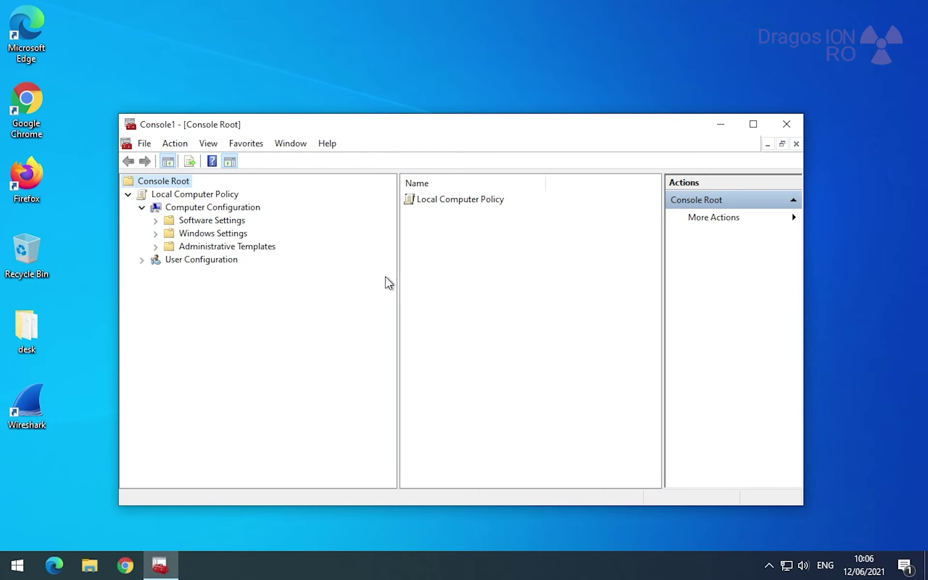
click(155, 246)
click(169, 338)
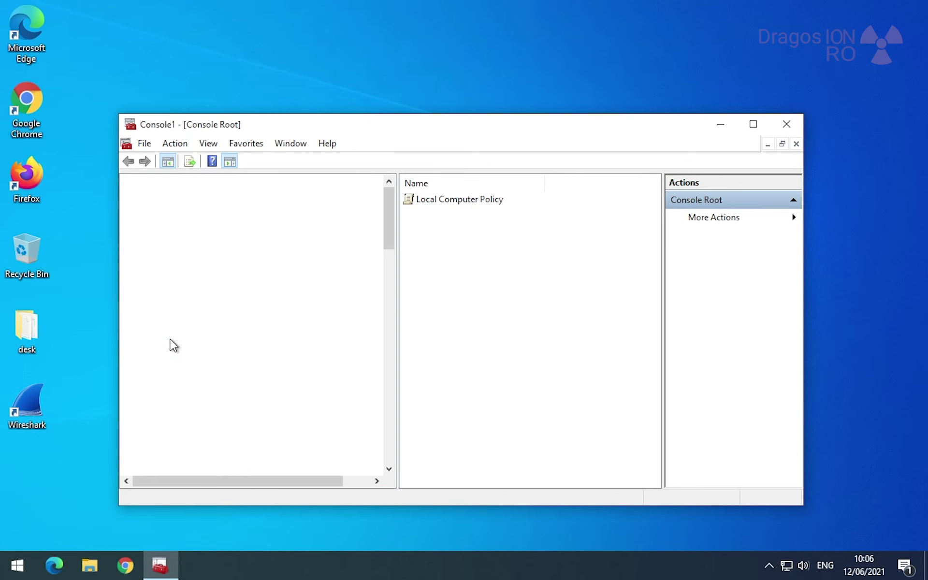
scroll(282, 383, down, 8)
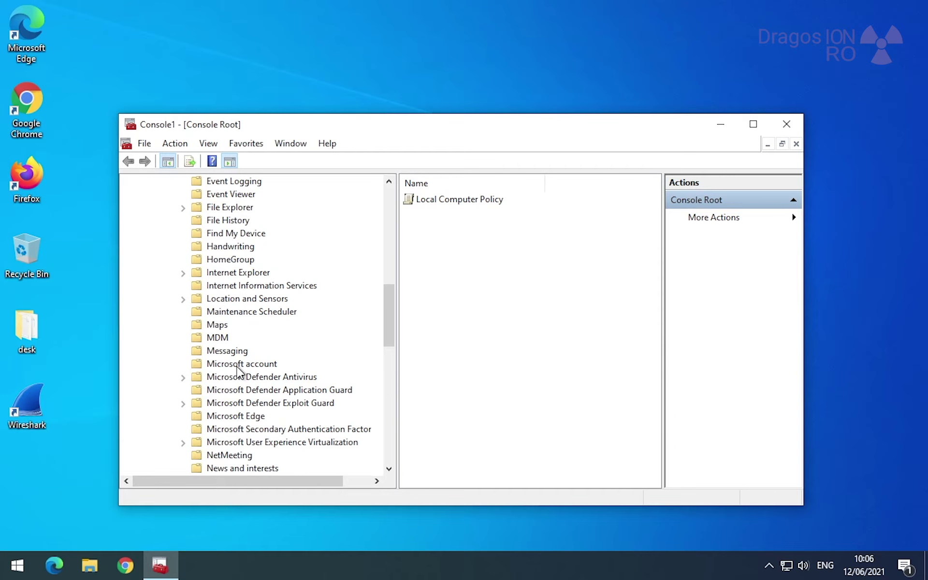
scroll(246, 390, down, 2)
click(243, 391)
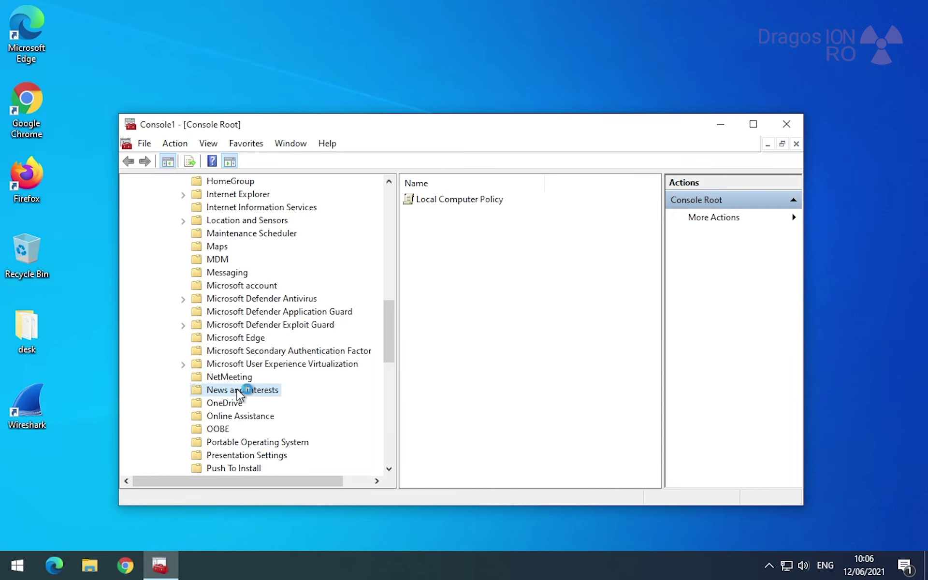
- Maximize the console and set Enable news and interests on the taskbar to Enabled
click(755, 125)
double_click(542, 102)
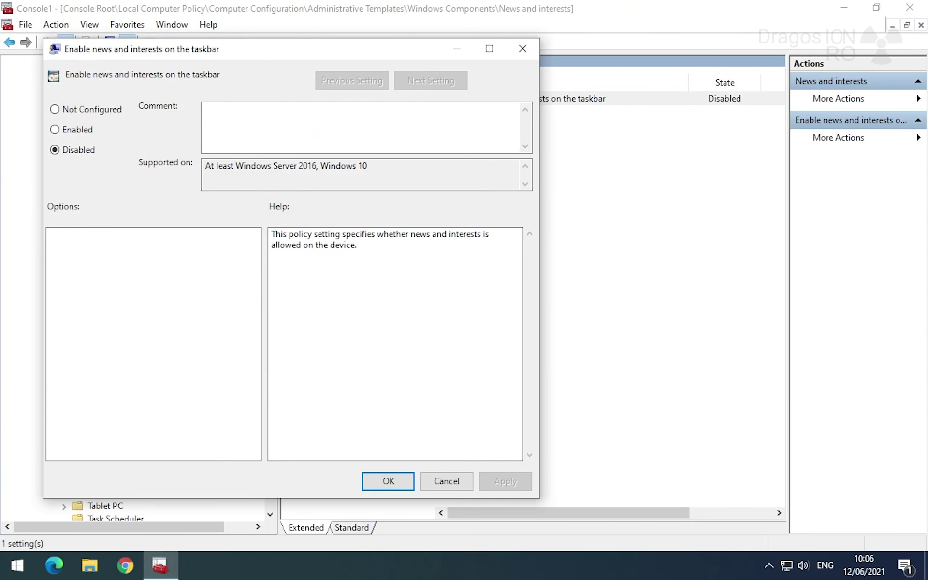
drag(256, 50, 454, 77)
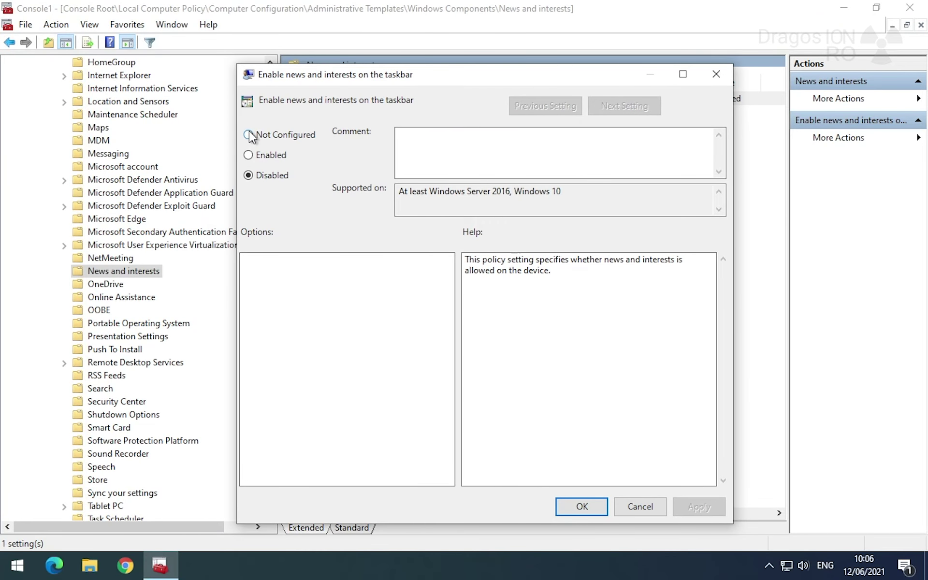
click(248, 155)
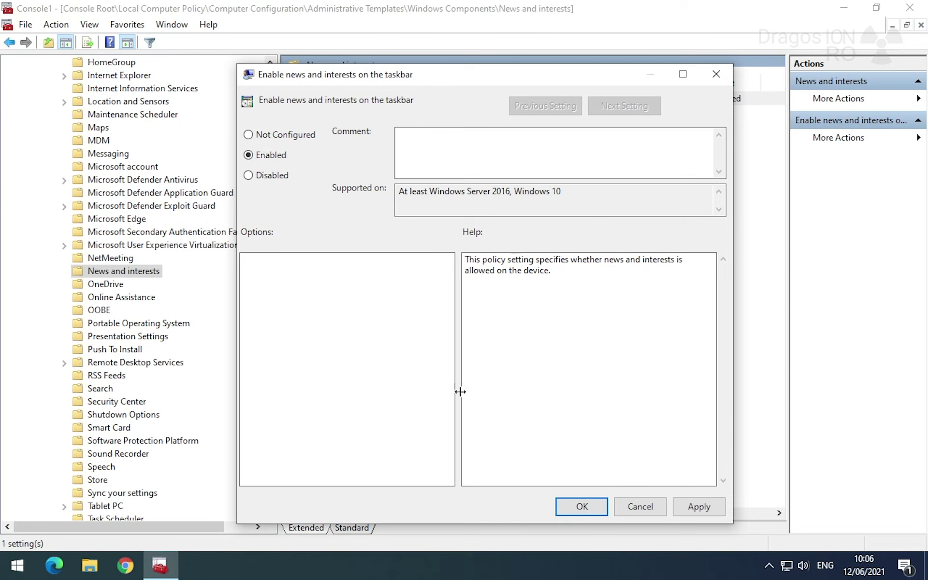
click(580, 508)
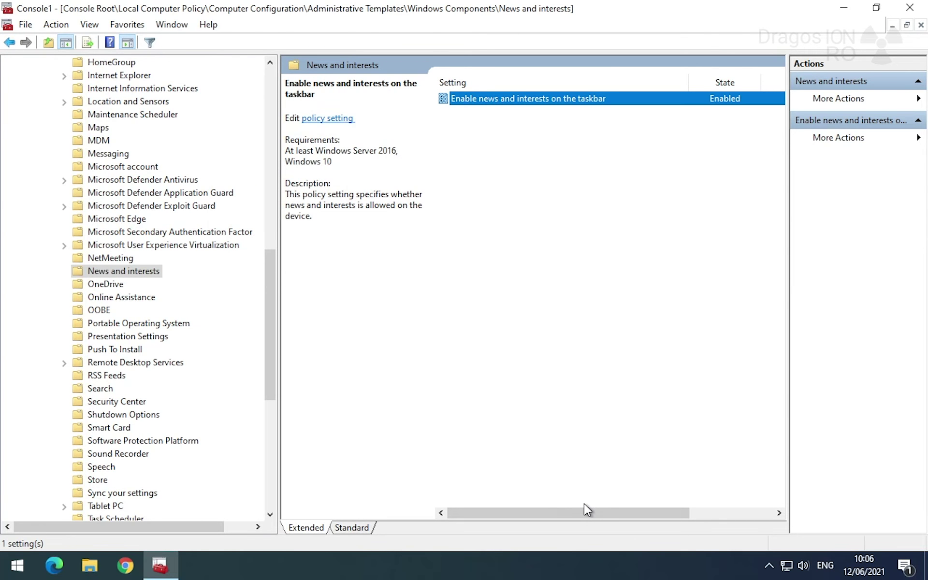
- Change that policy to Not Configured, then close the console without saving
double_click(532, 99)
click(83, 130)
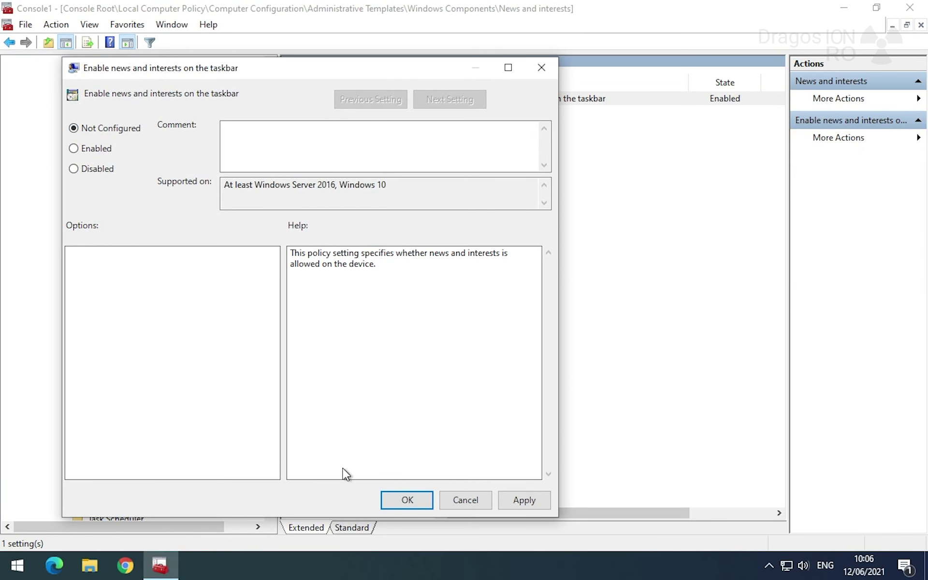
click(389, 503)
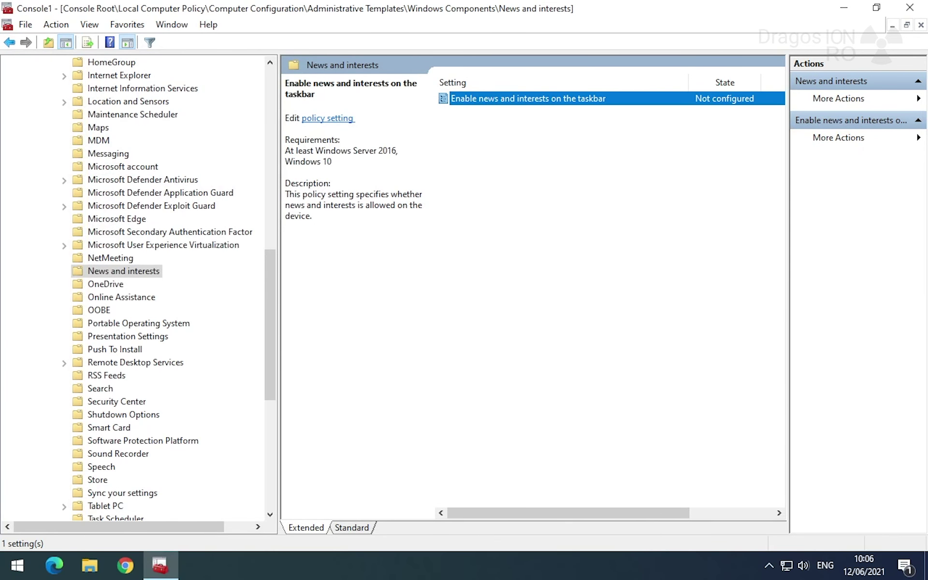
click(923, 4)
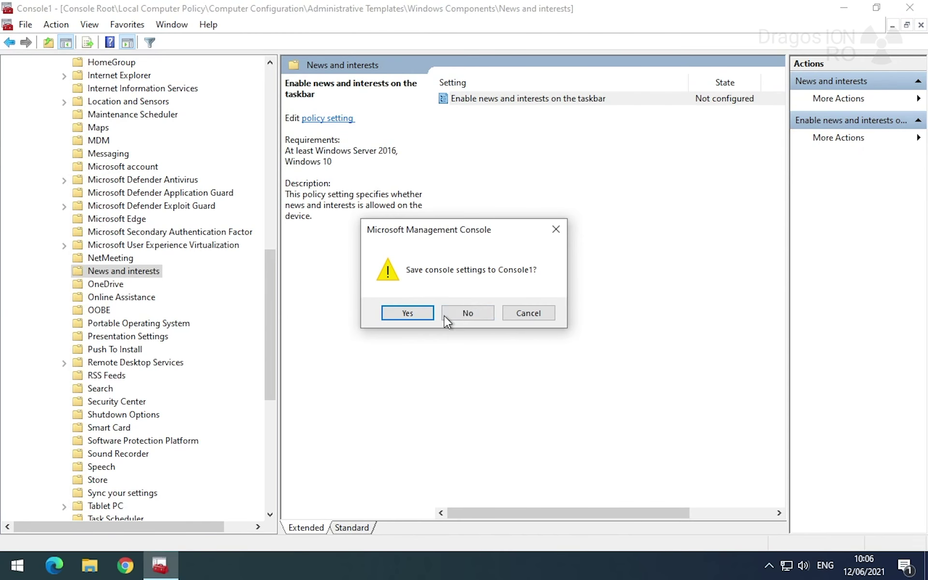
click(460, 315)
- Restart the computer from the Start menu's power options
click(17, 566)
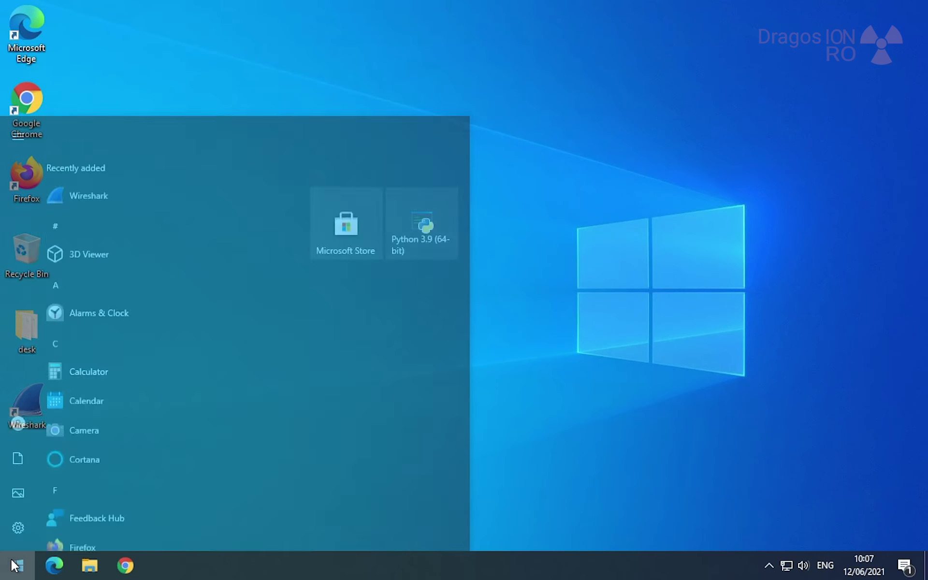
click(18, 534)
click(29, 497)
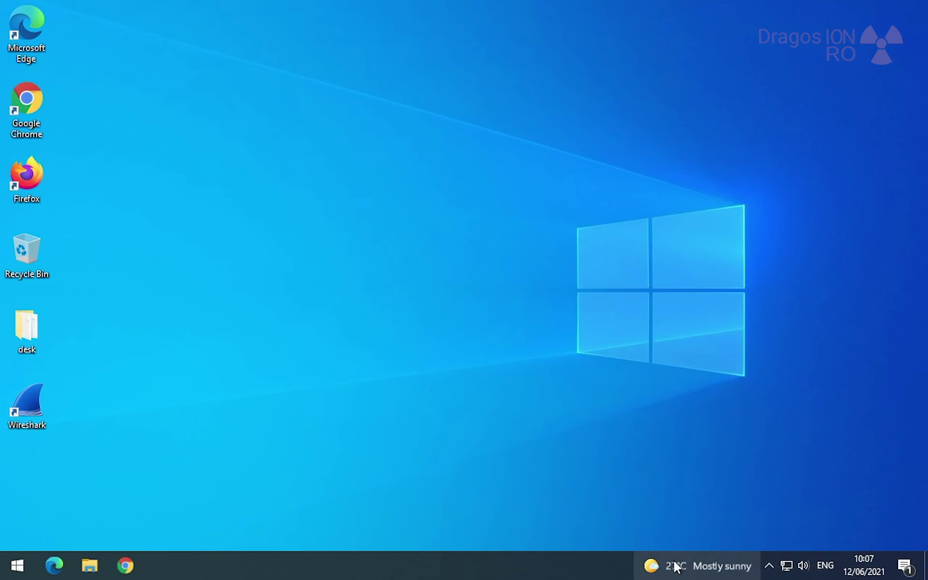
- After reboot, check the News and interests taskbar submenu, then close it unchanged
right_click(534, 573)
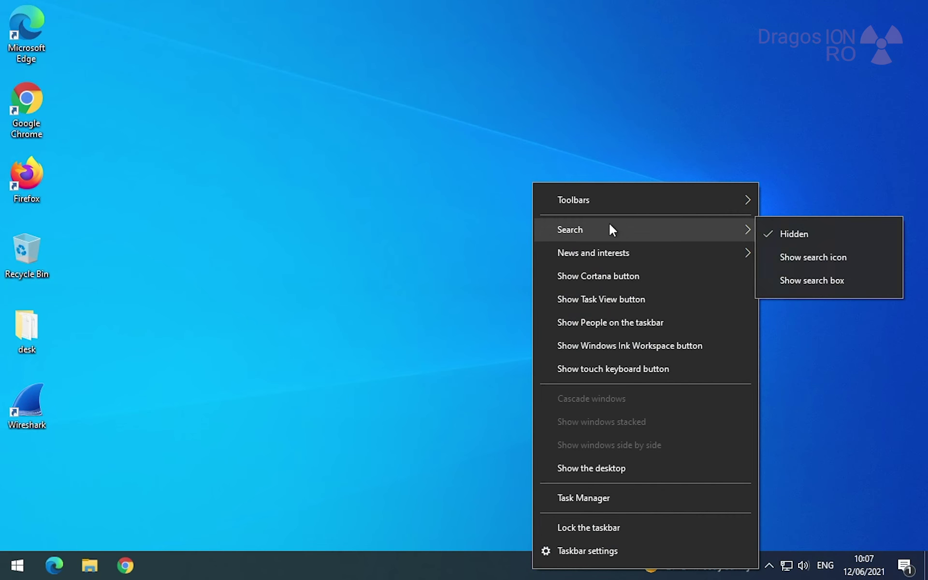
mouse_move(609, 260)
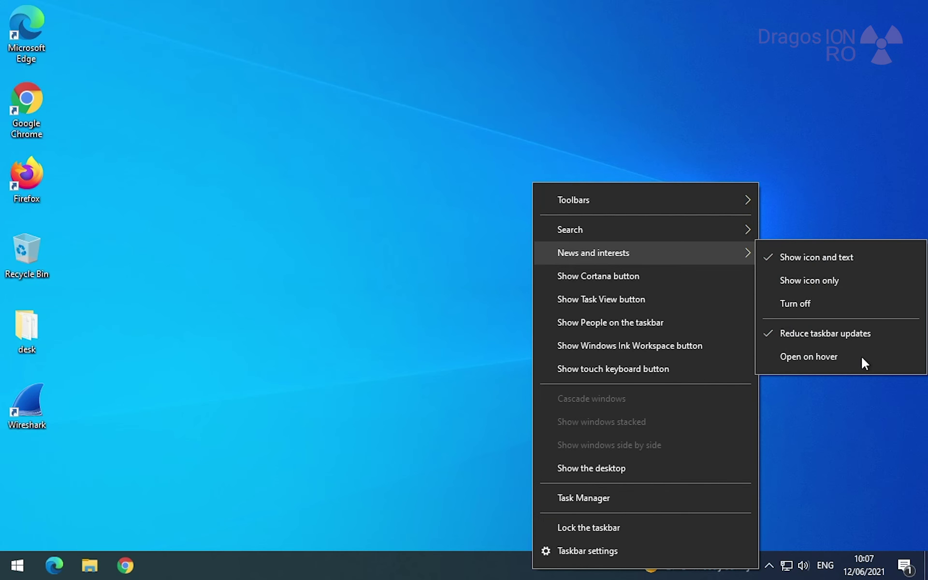
click(478, 569)
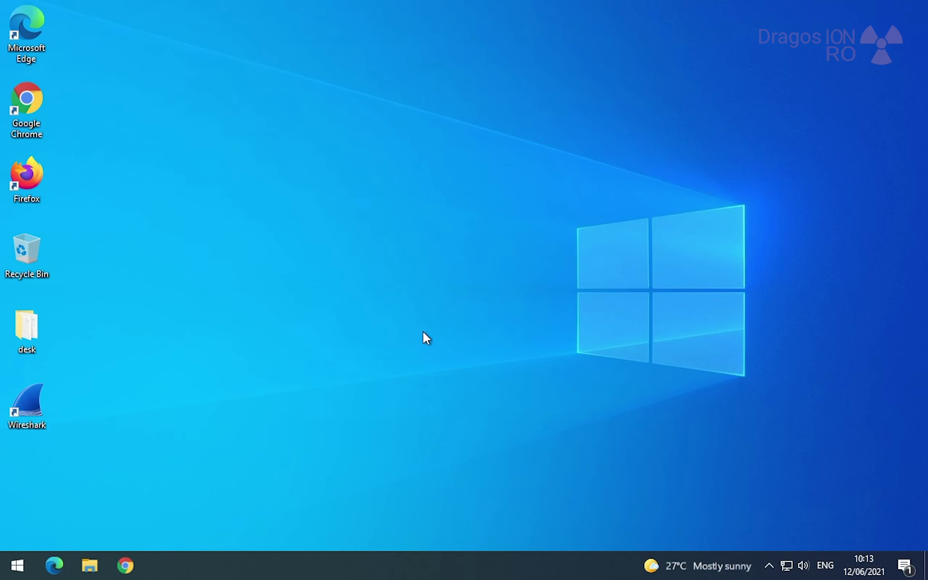
- Turn off News and interests from the taskbar context menu
click(768, 565)
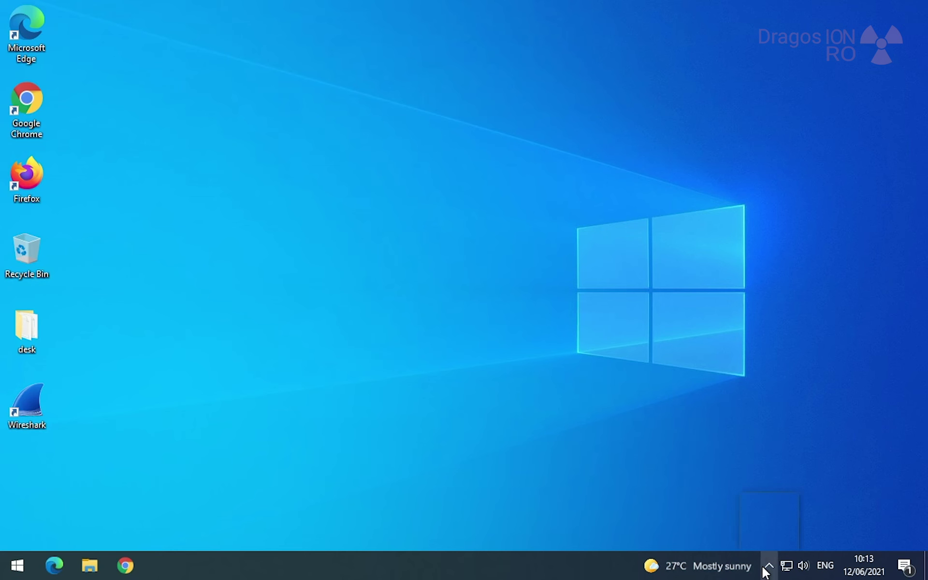
right_click(561, 574)
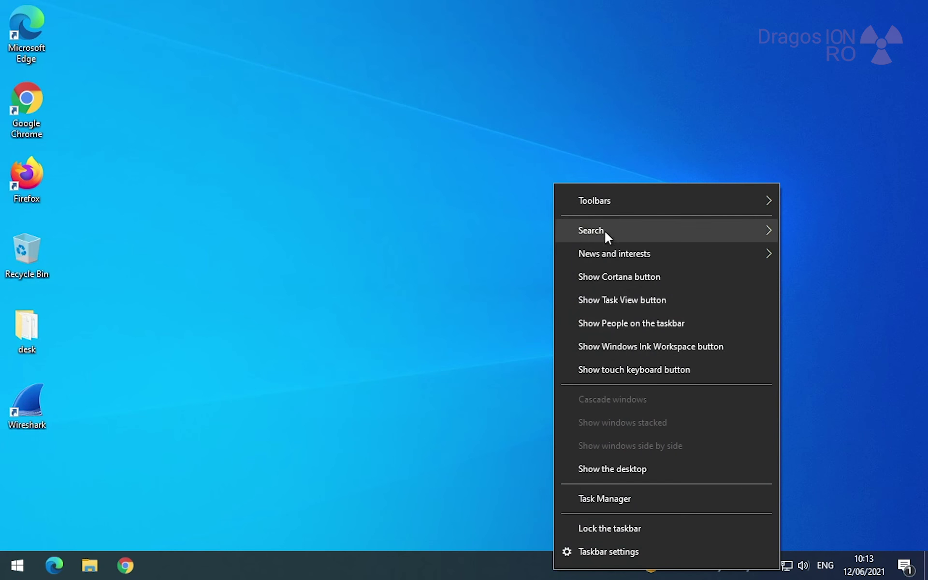
mouse_move(607, 255)
click(427, 306)
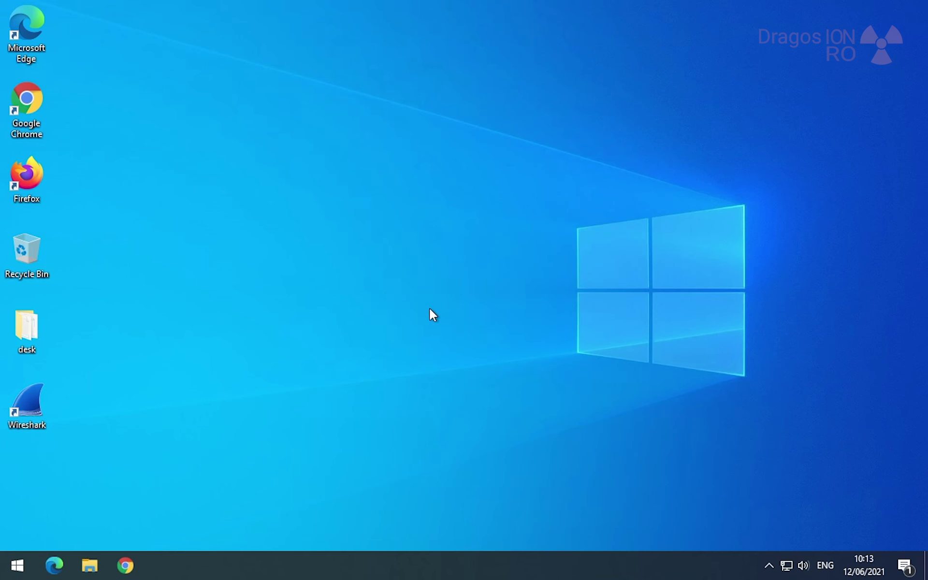
- Check the hidden notification-area icons several times to confirm the weather widget is gone
click(770, 566)
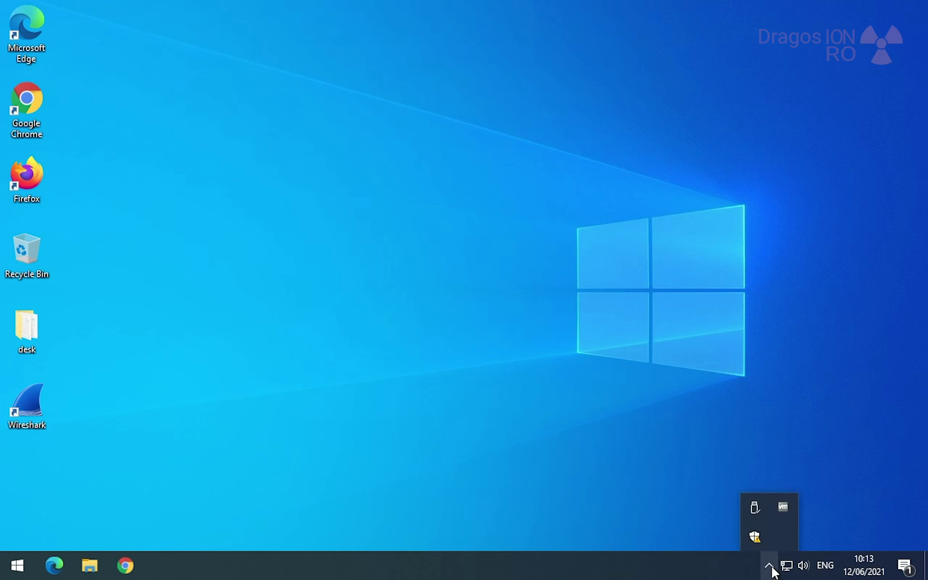
click(532, 430)
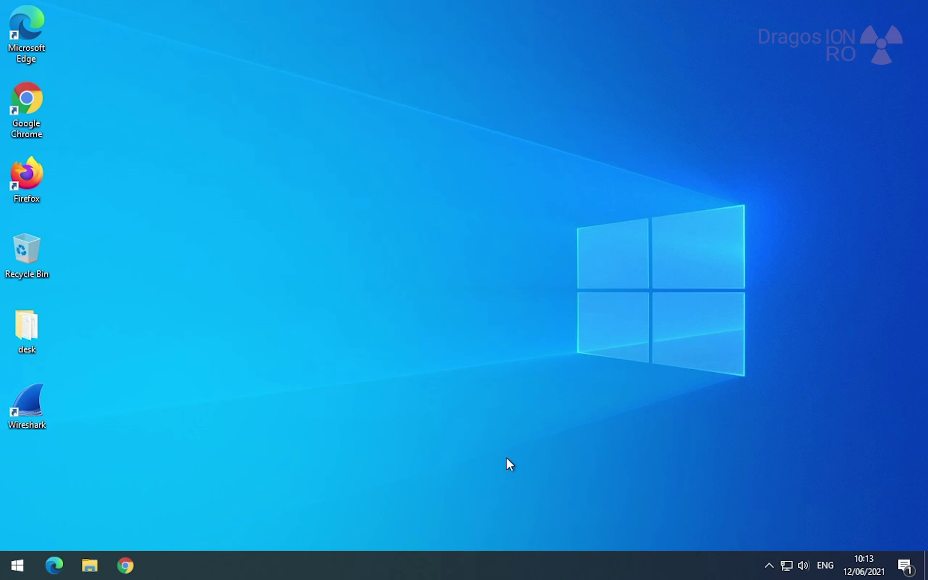
click(770, 566)
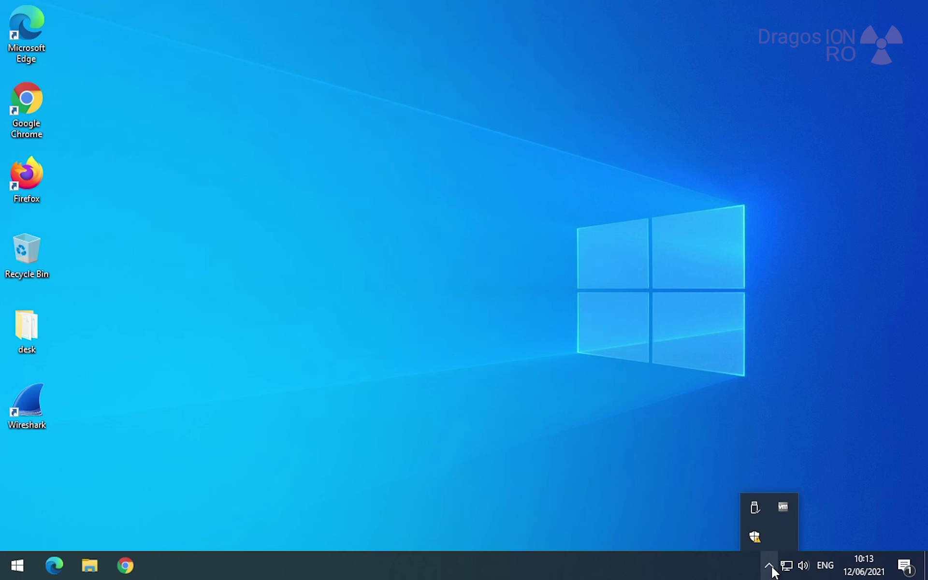
click(530, 424)
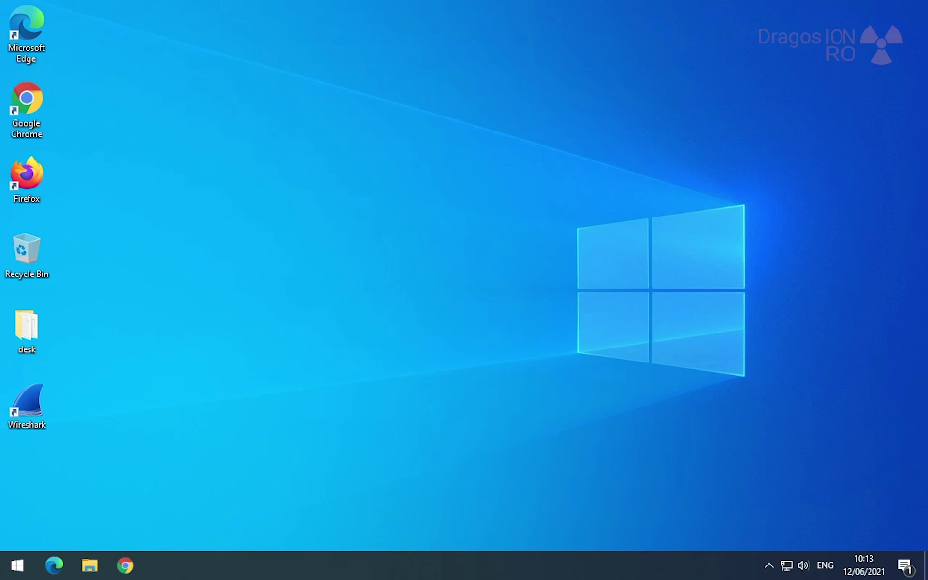
click(769, 565)
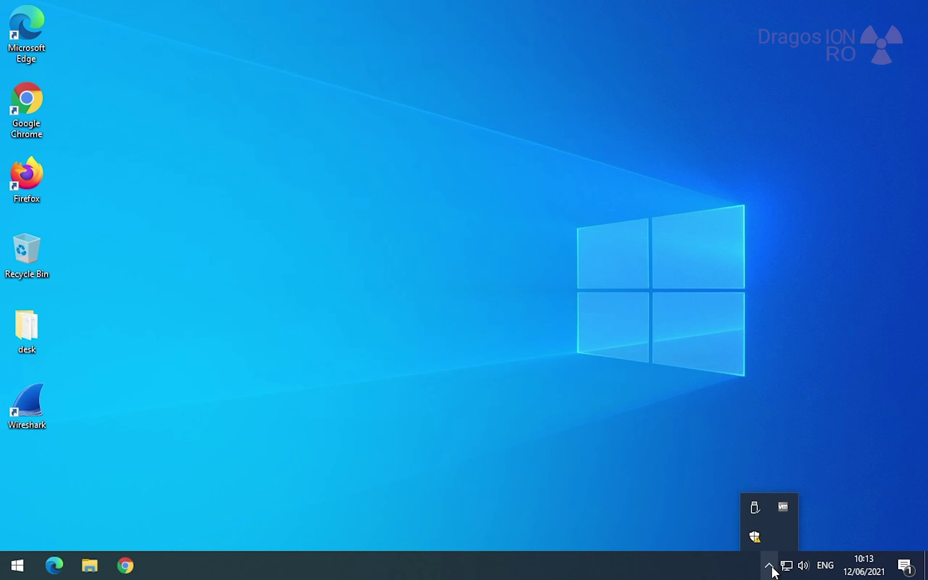
click(529, 424)
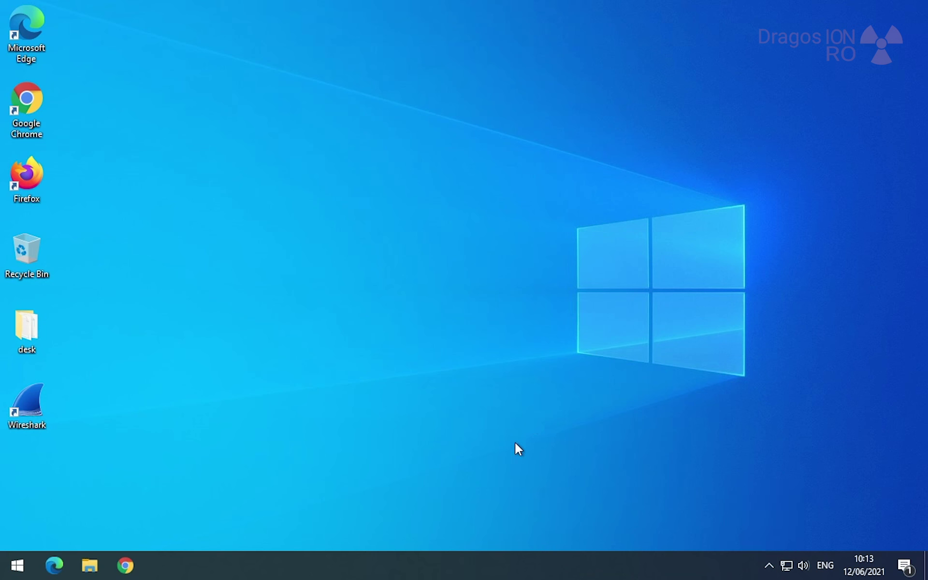